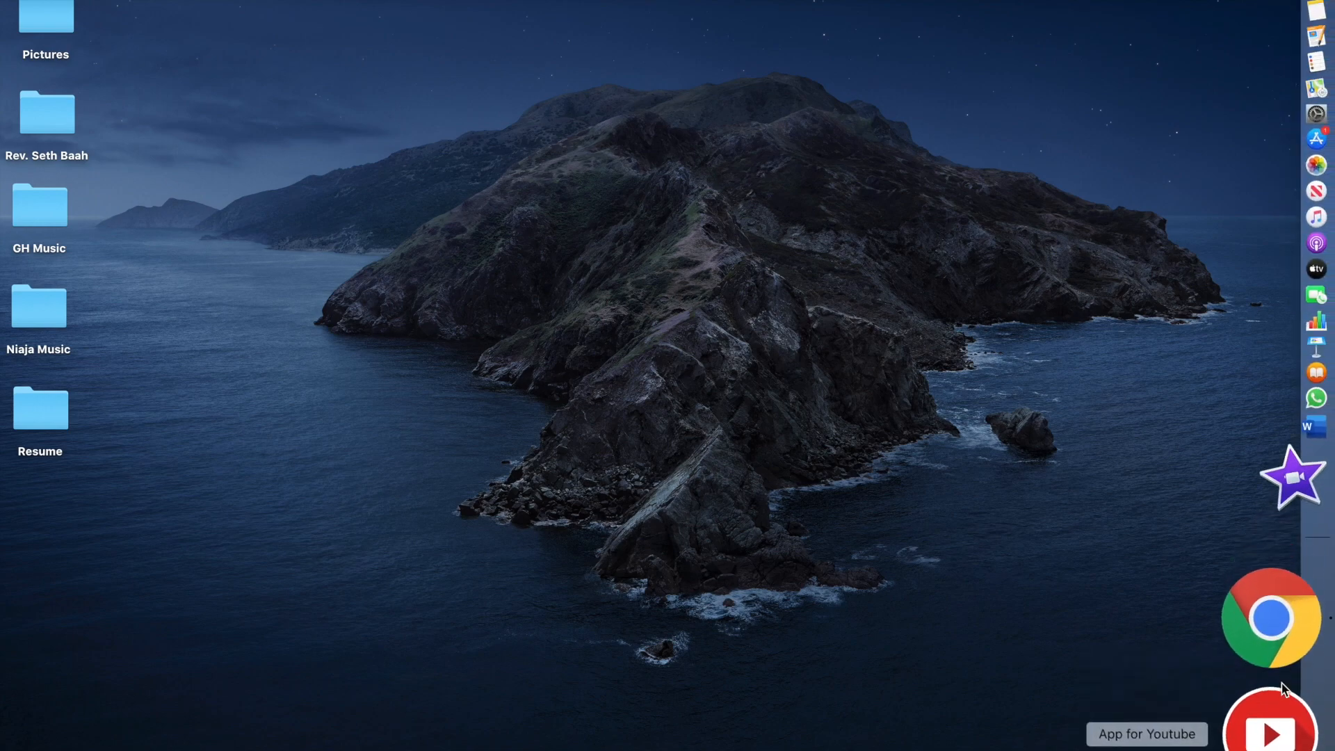
Search Google for ds160 in a full-screen Chrome window and open the ceac.state.gov result
click(1282, 683)
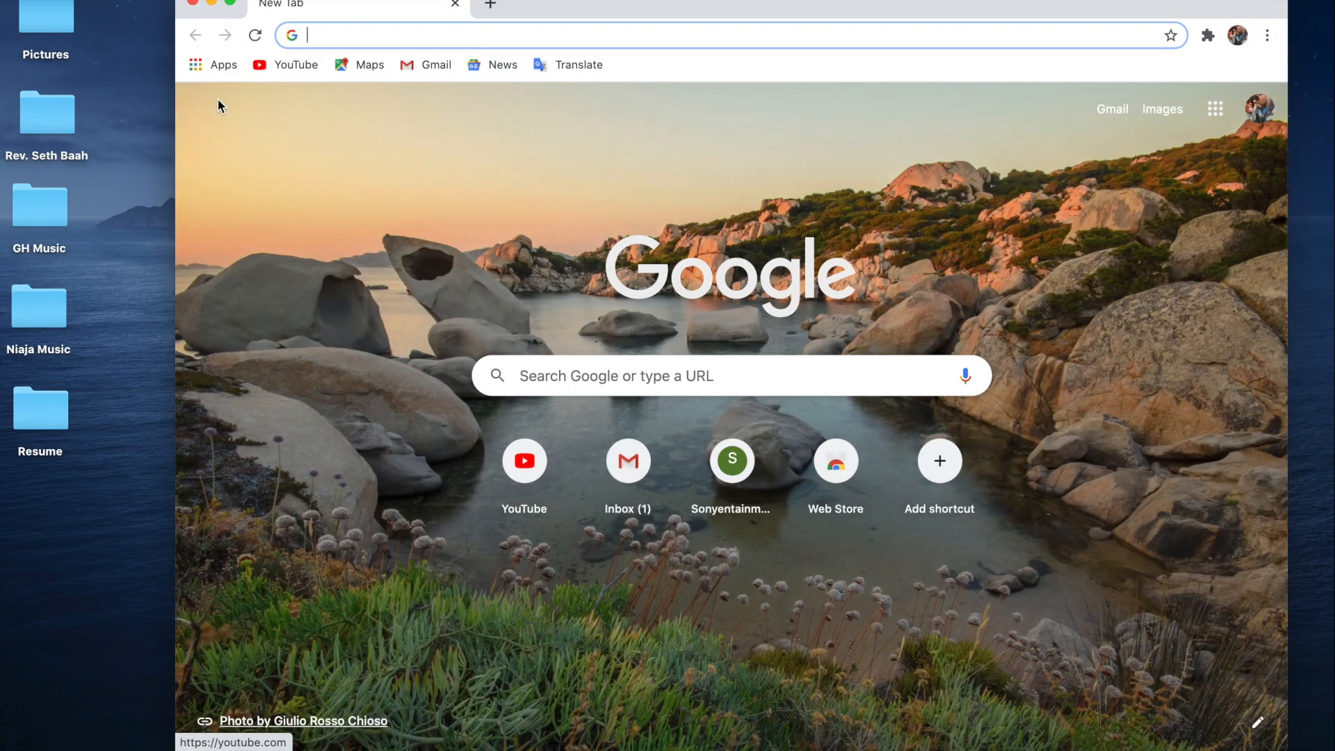
click(232, 8)
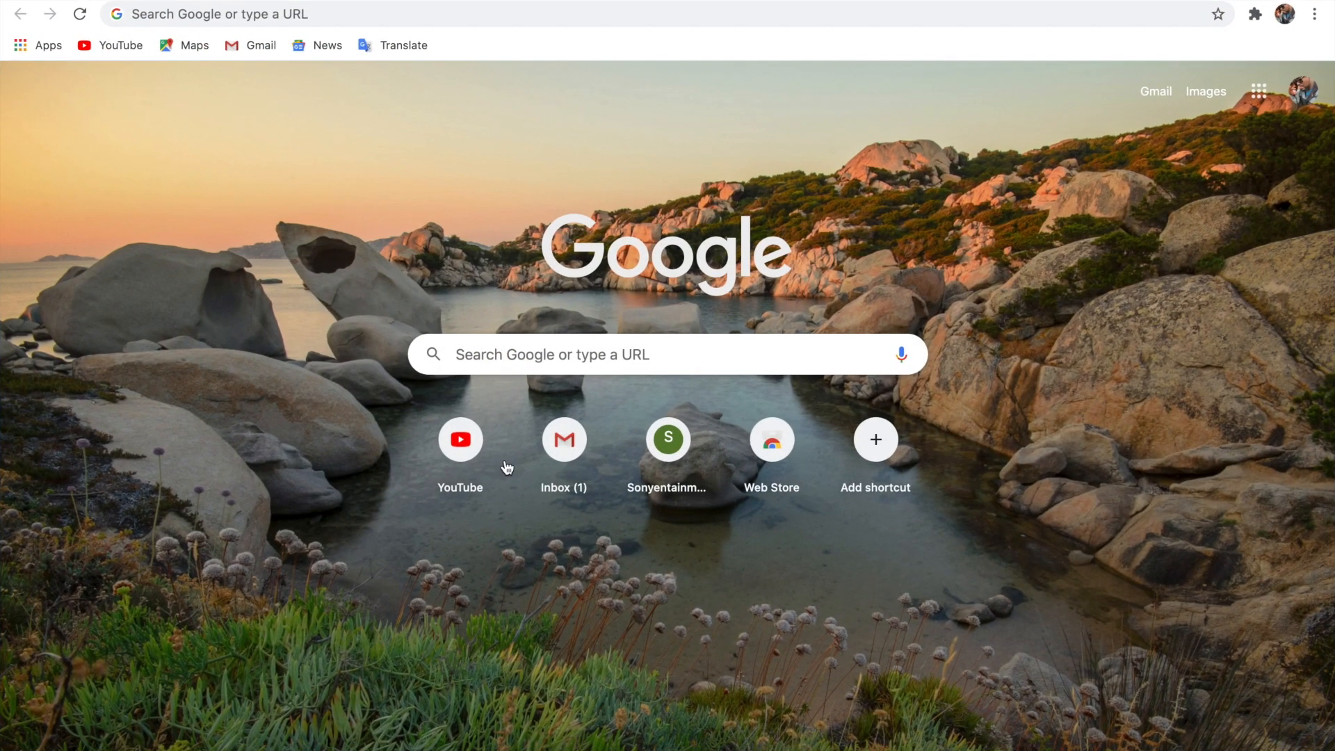
click(331, 18)
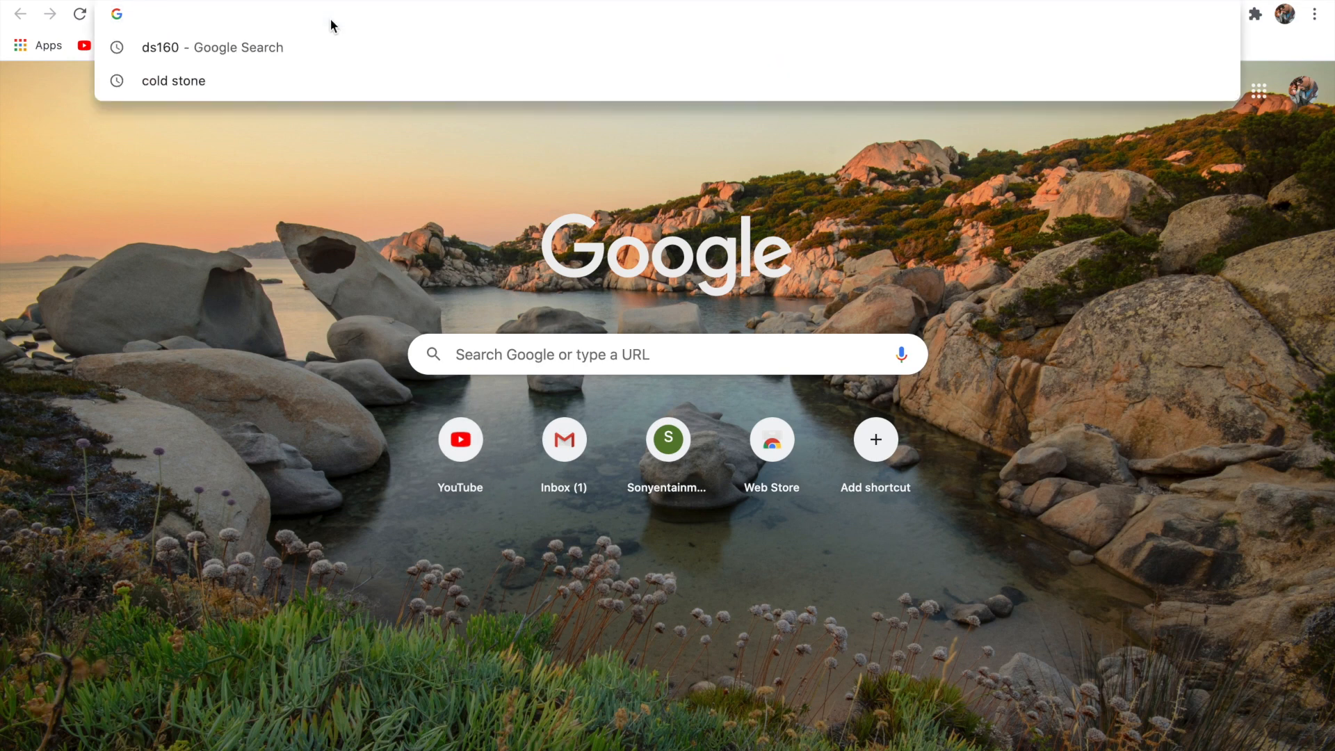
text(ds)
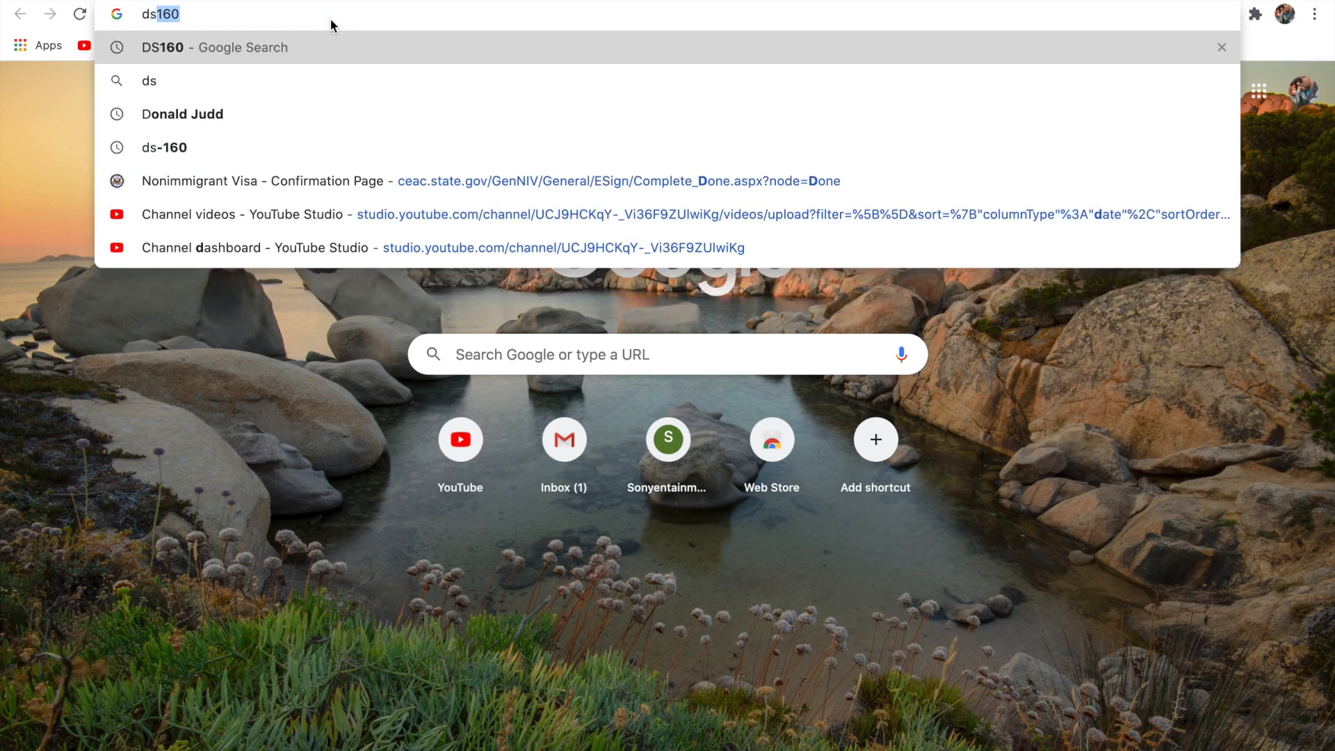
text(160)
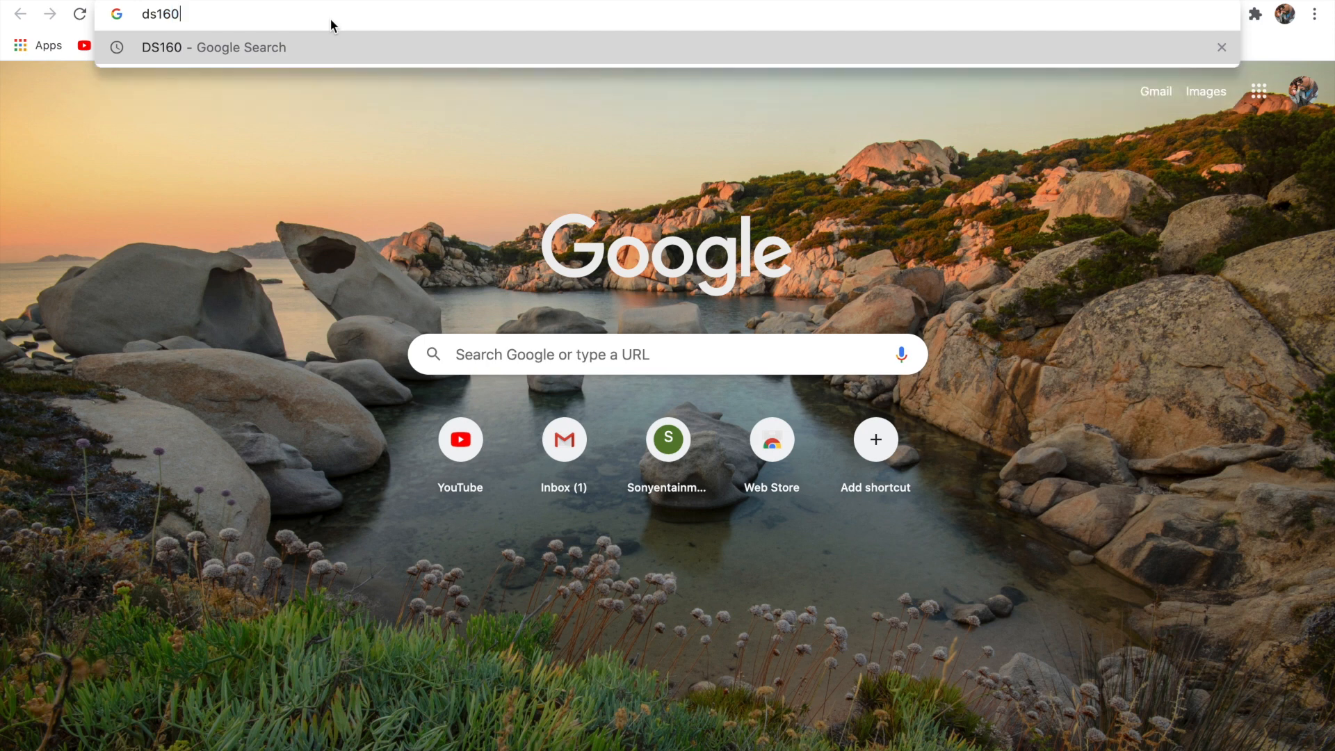
key(Return)
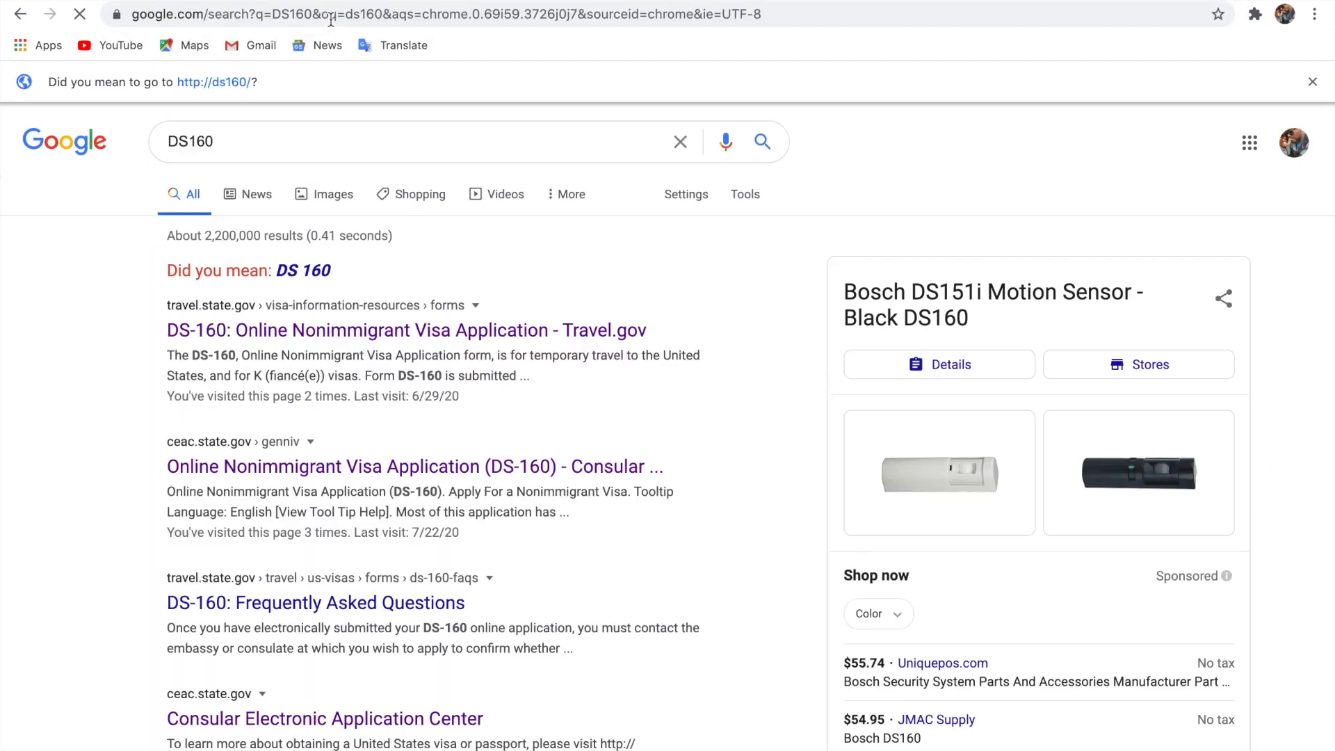
click(349, 472)
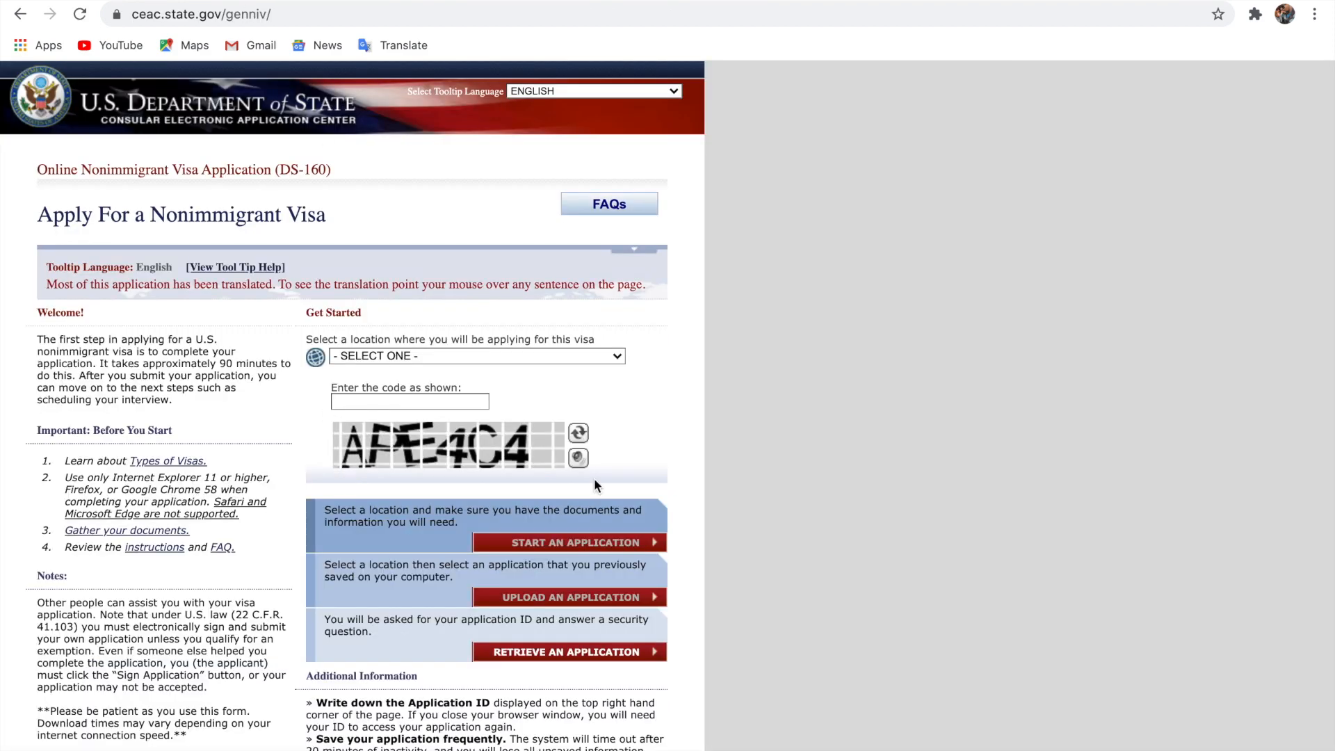
Pick GHANA, ACCRA from the application location dropdown
scroll(593, 478, down, 1)
ctrl+scroll(594, 477, up, 5)
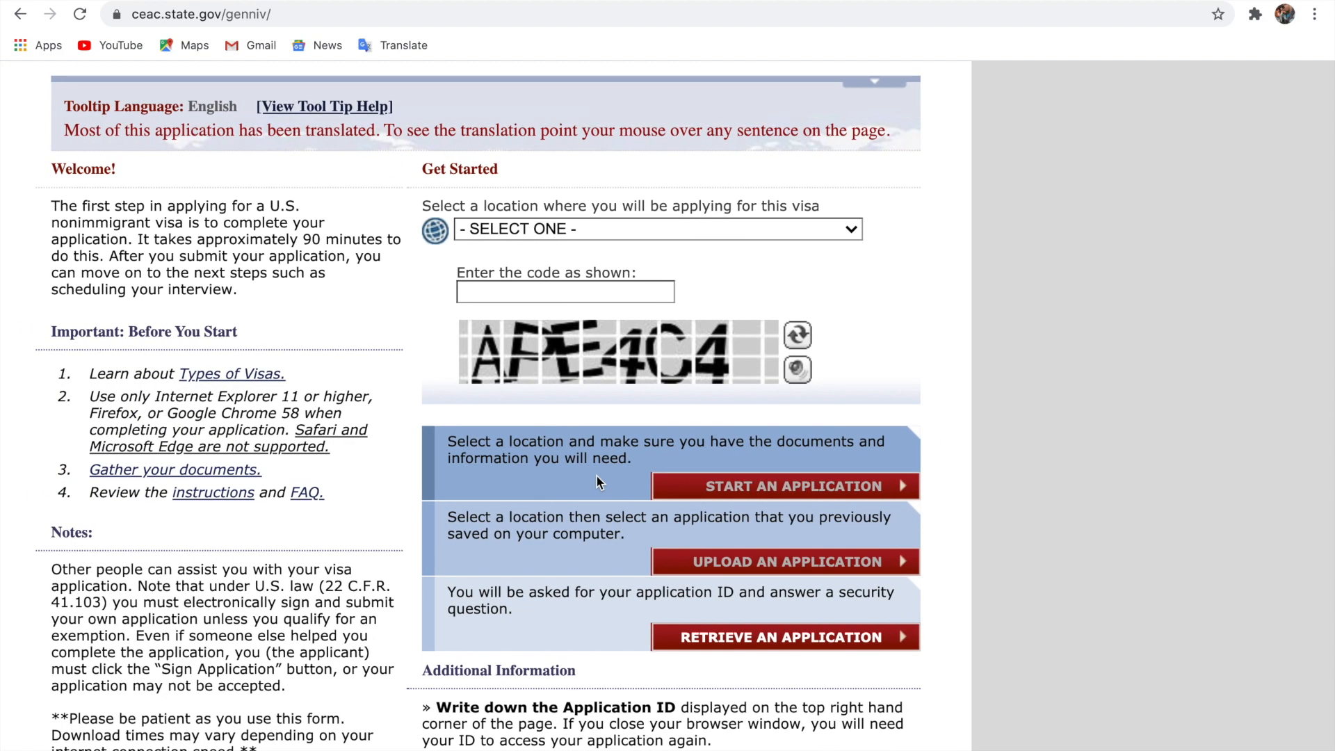
ctrl+scroll(595, 478, up, 3)
scroll(598, 482, left, 2)
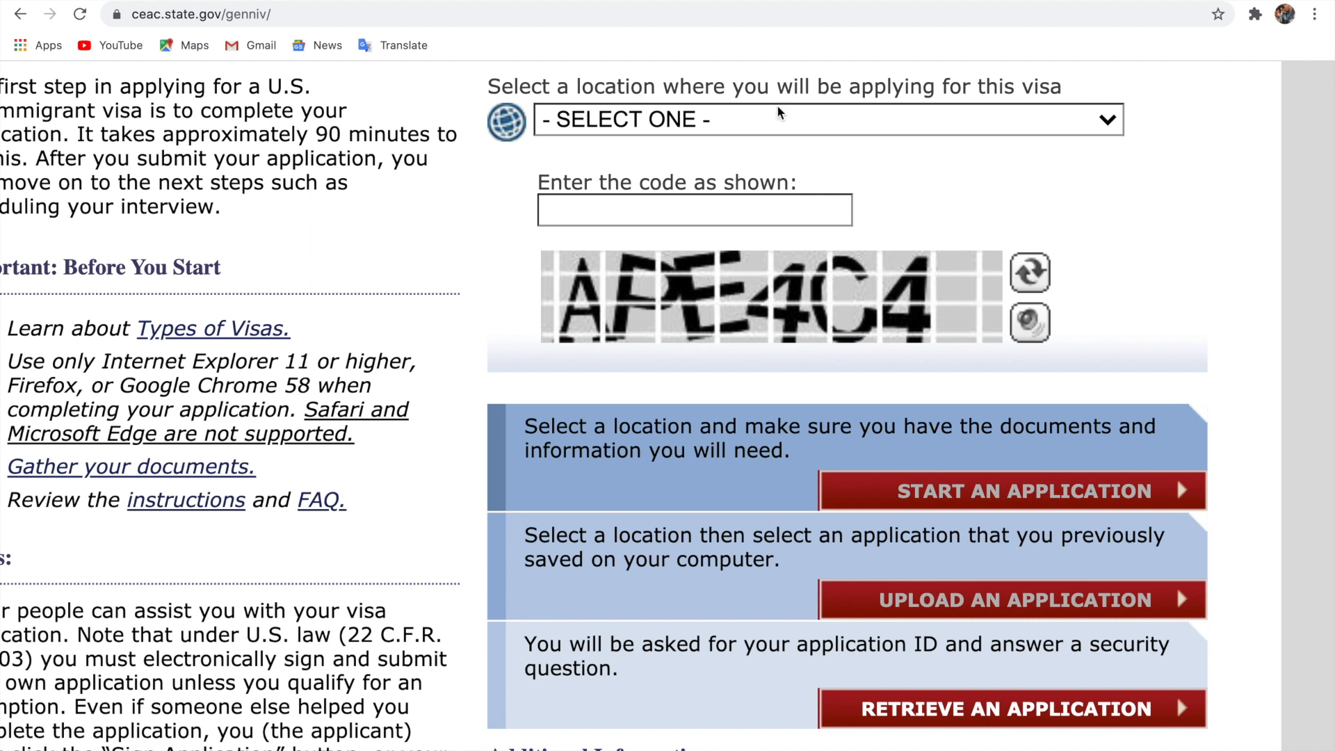
click(794, 123)
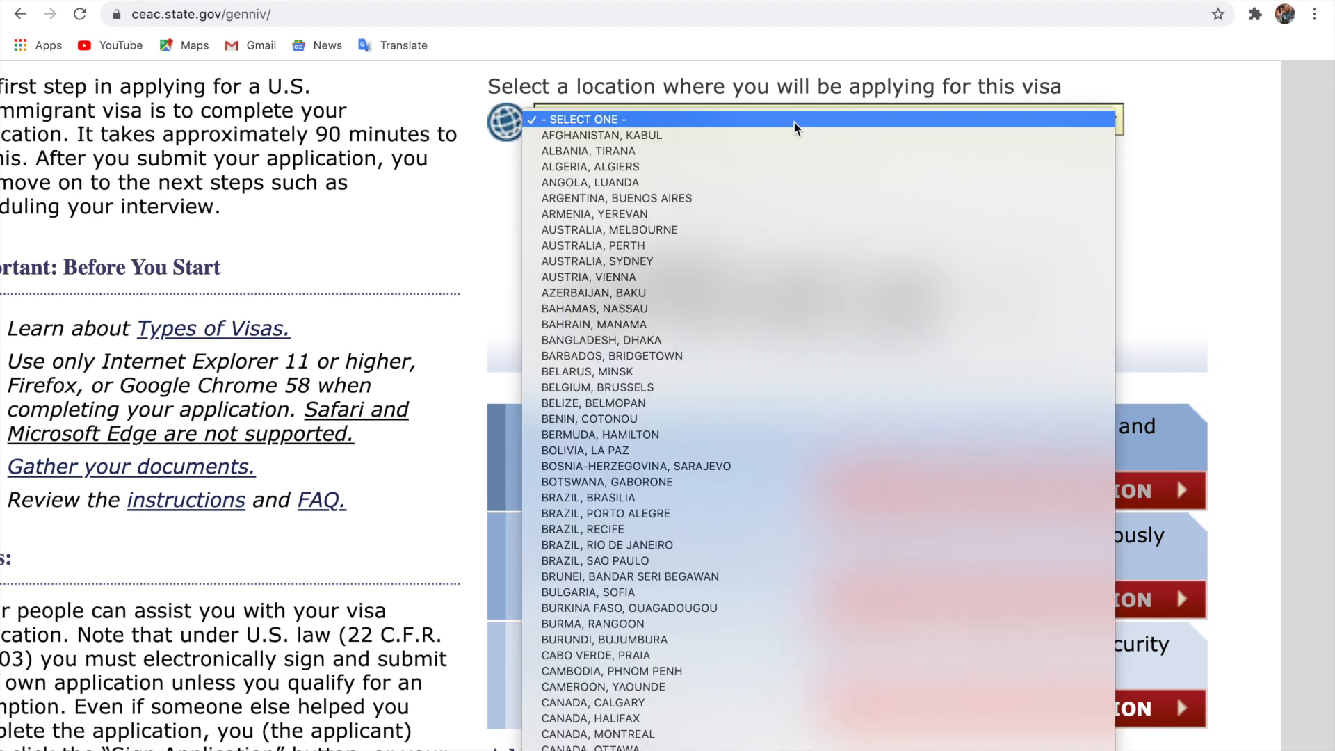
click(1224, 244)
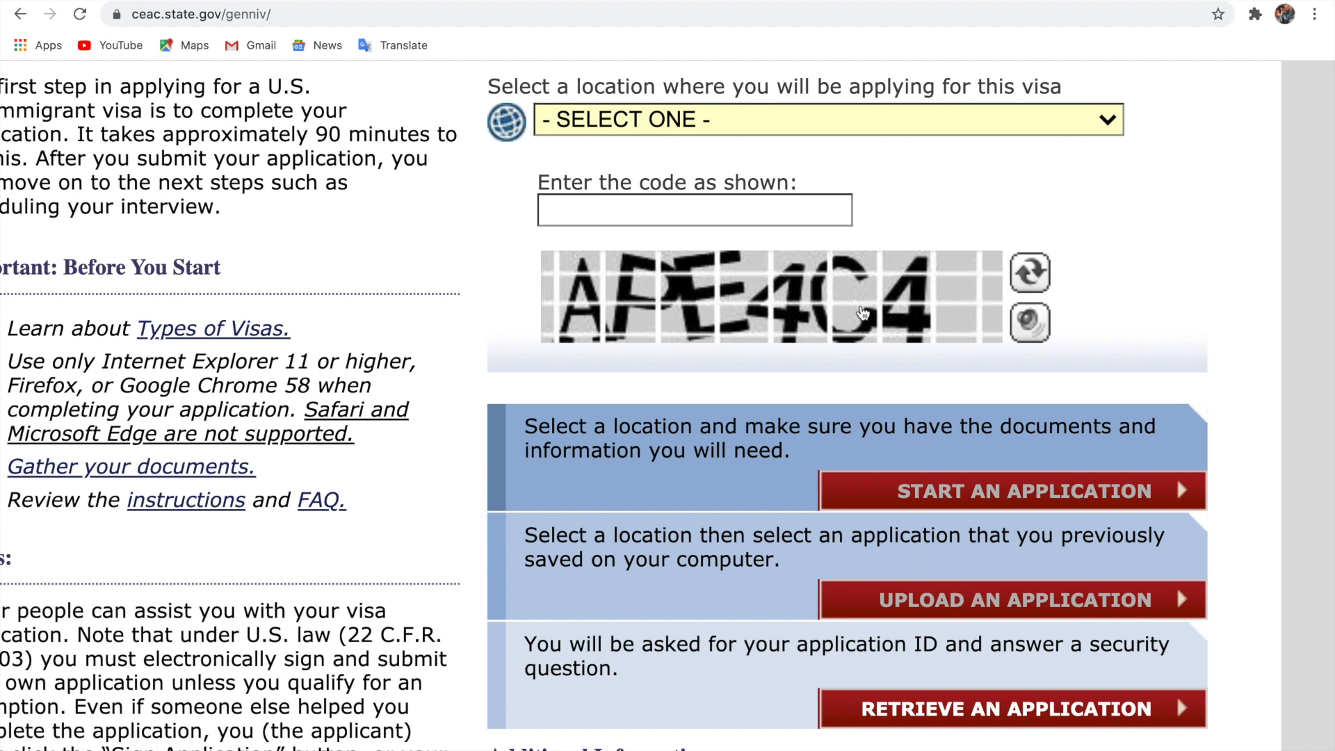
click(862, 133)
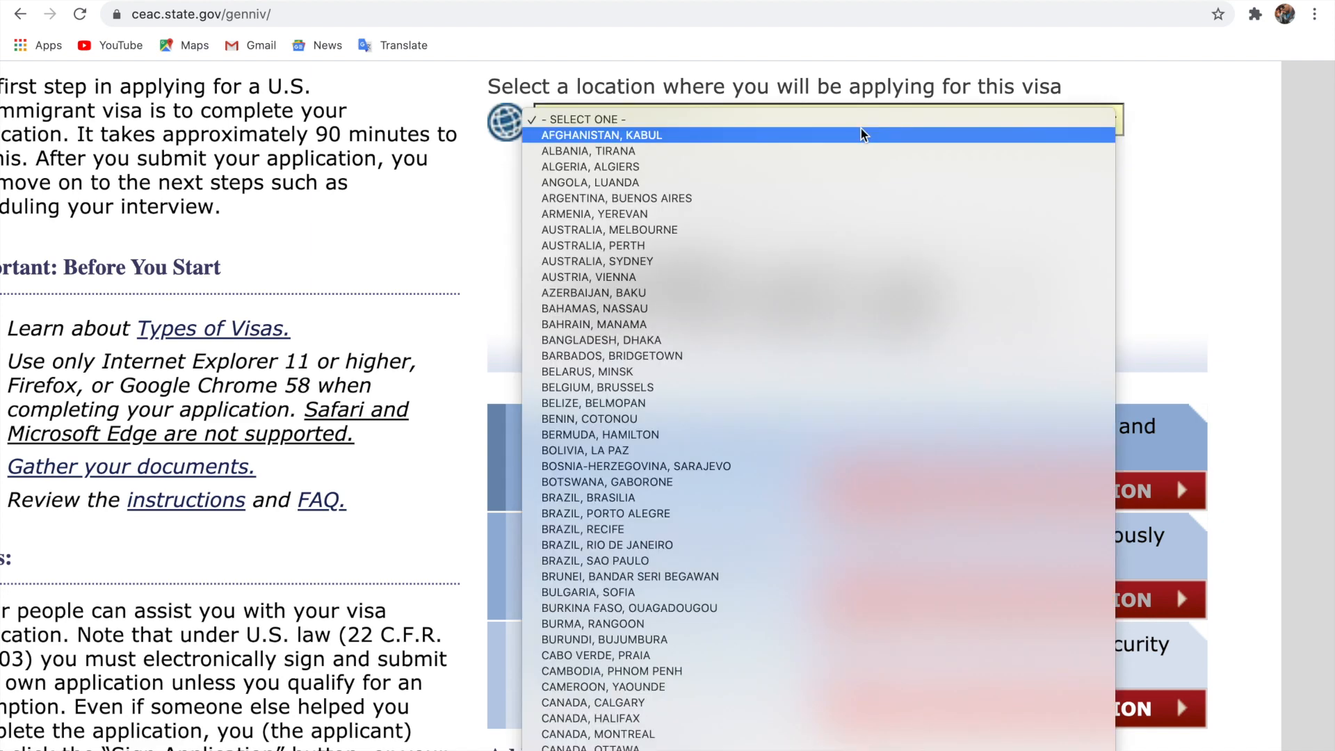
scroll(862, 134, down, 10)
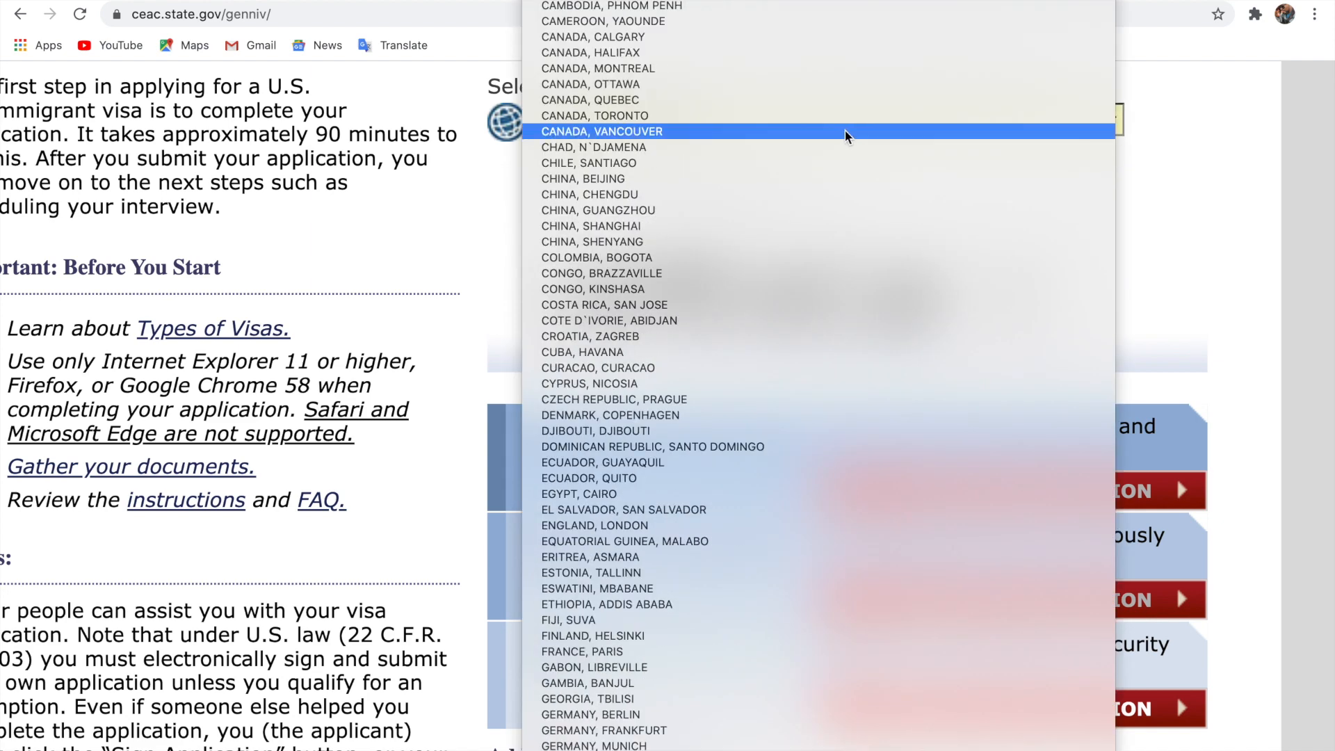
click(705, 750)
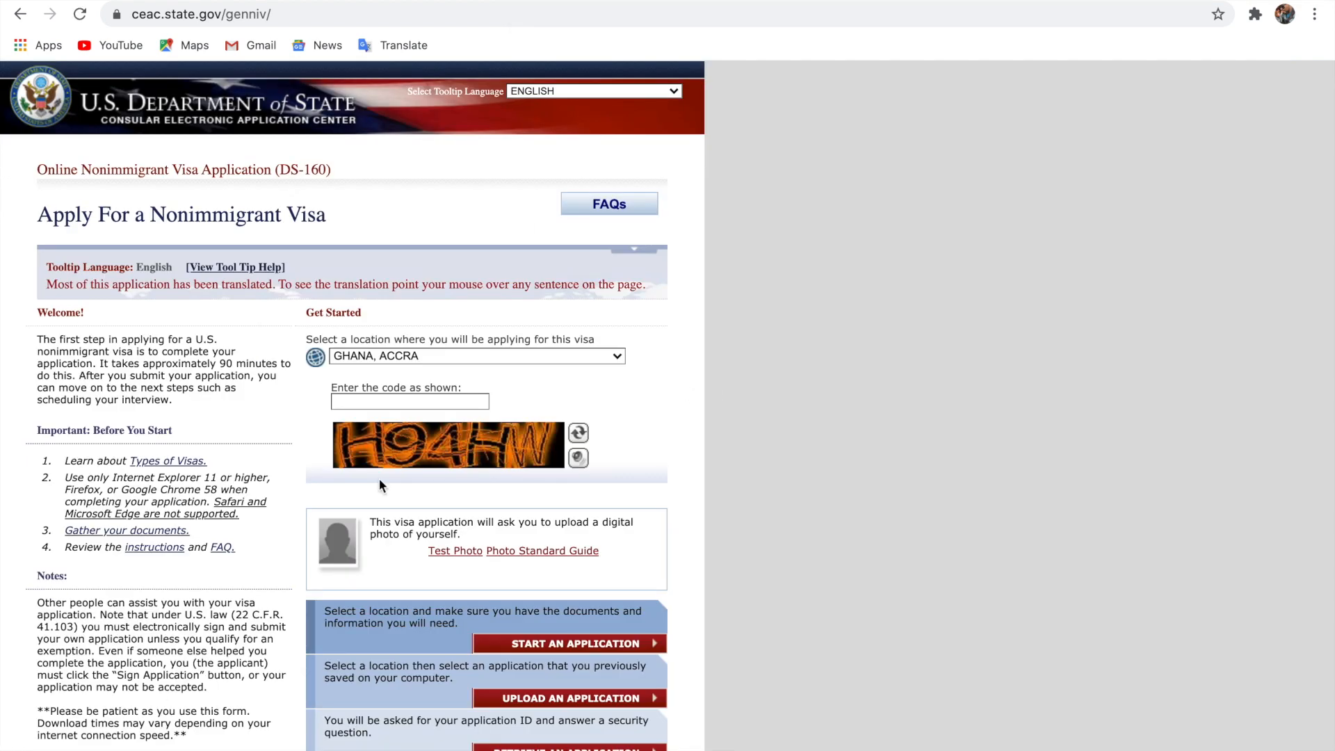
Type the captcha code H94HW into the security code field
click(406, 401)
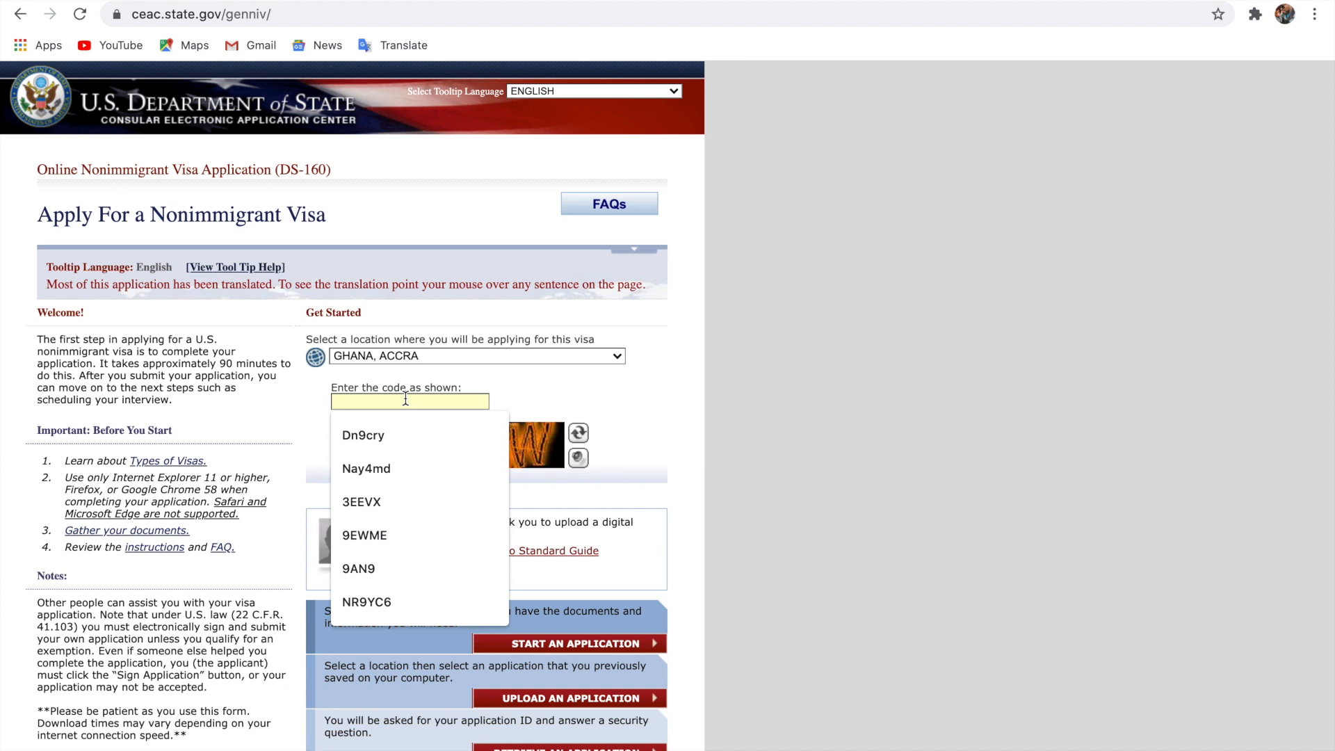
text(H)
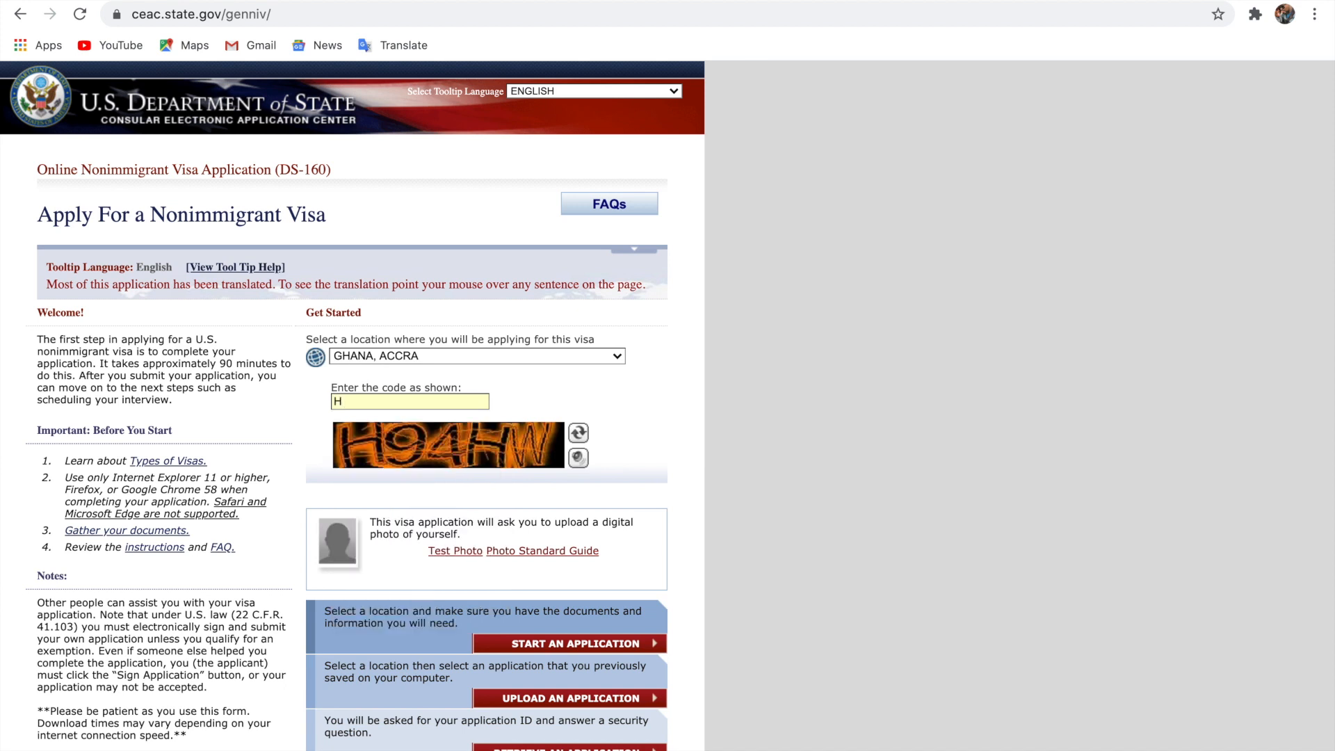
text(94HW)
scroll(452, 537, down, 3)
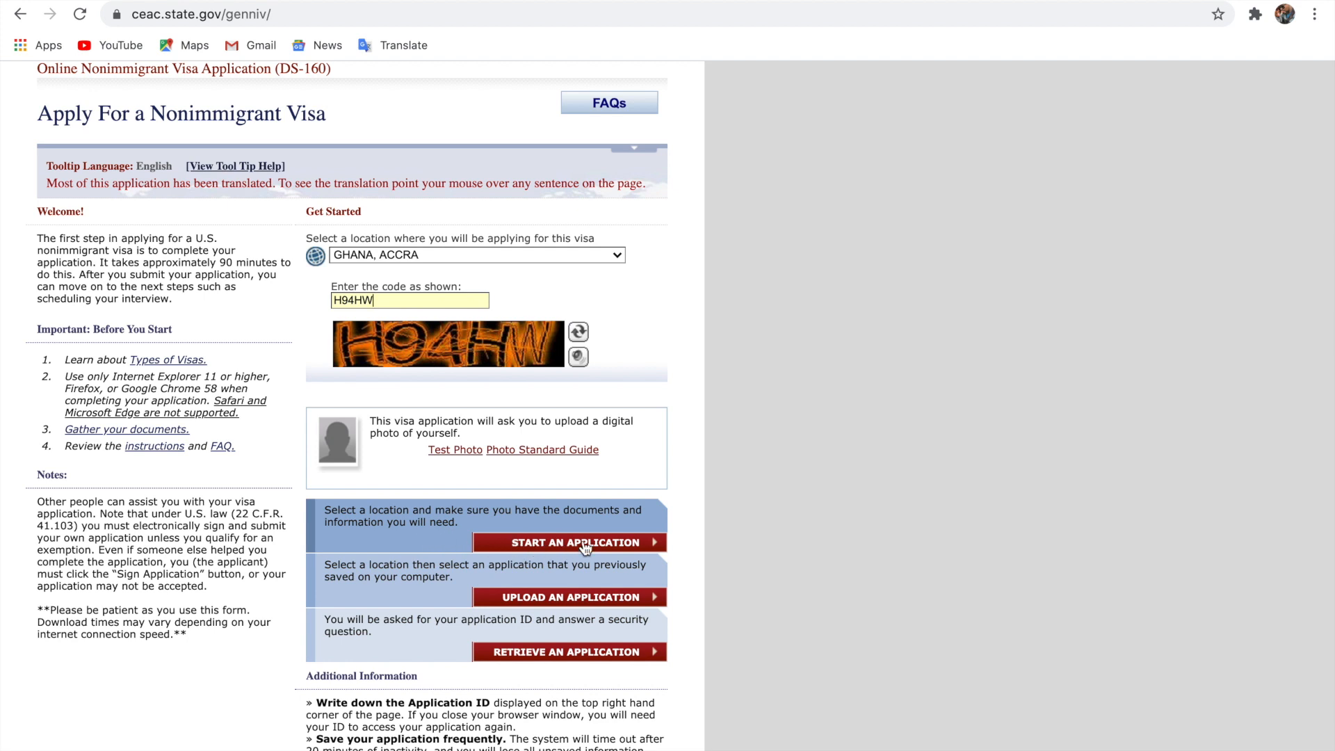
Under Retrieve an Application, enter the earlier Application ID and submit it
click(552, 654)
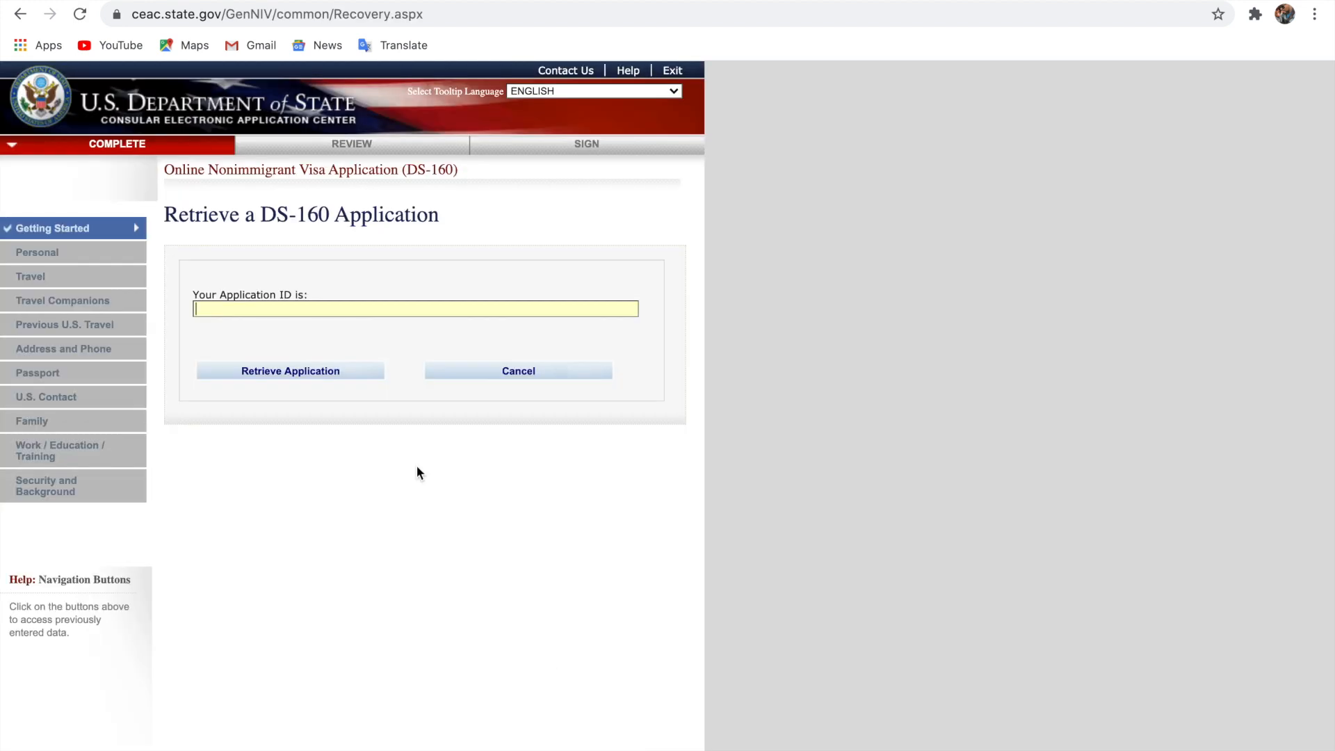
click(329, 303)
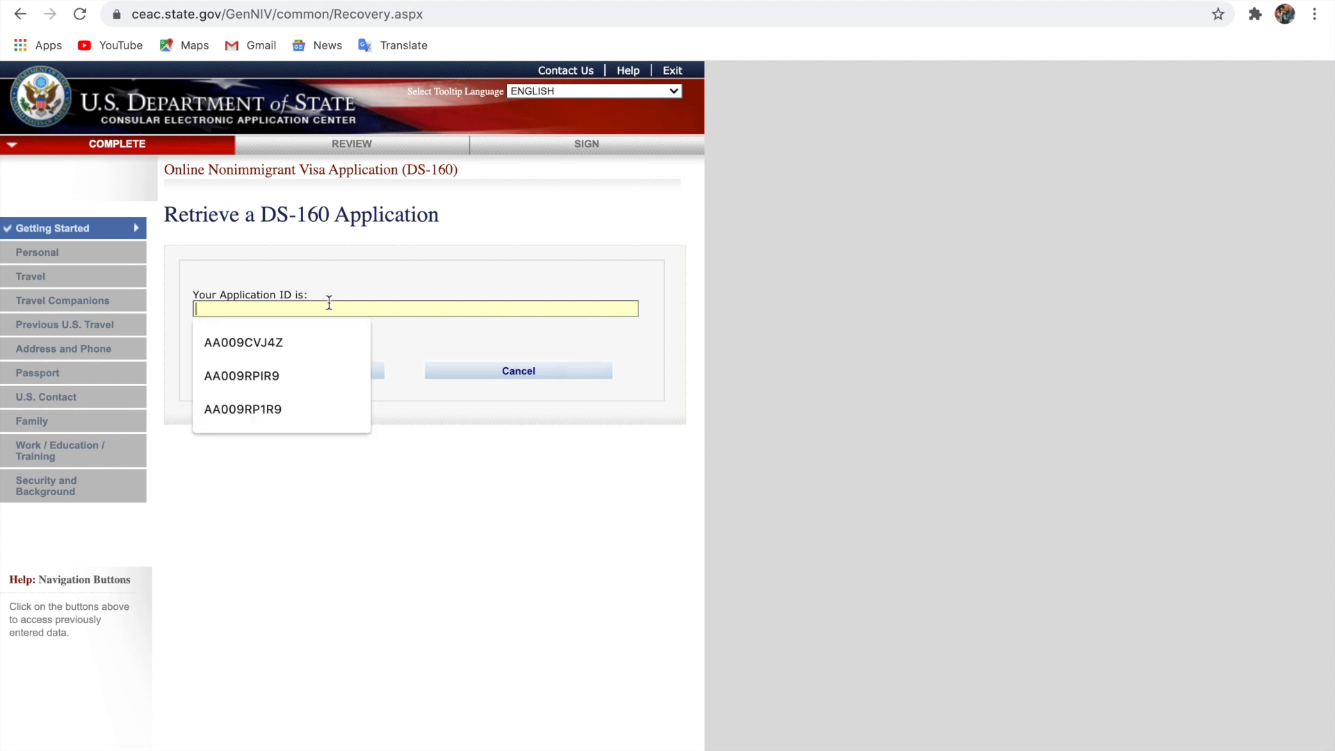
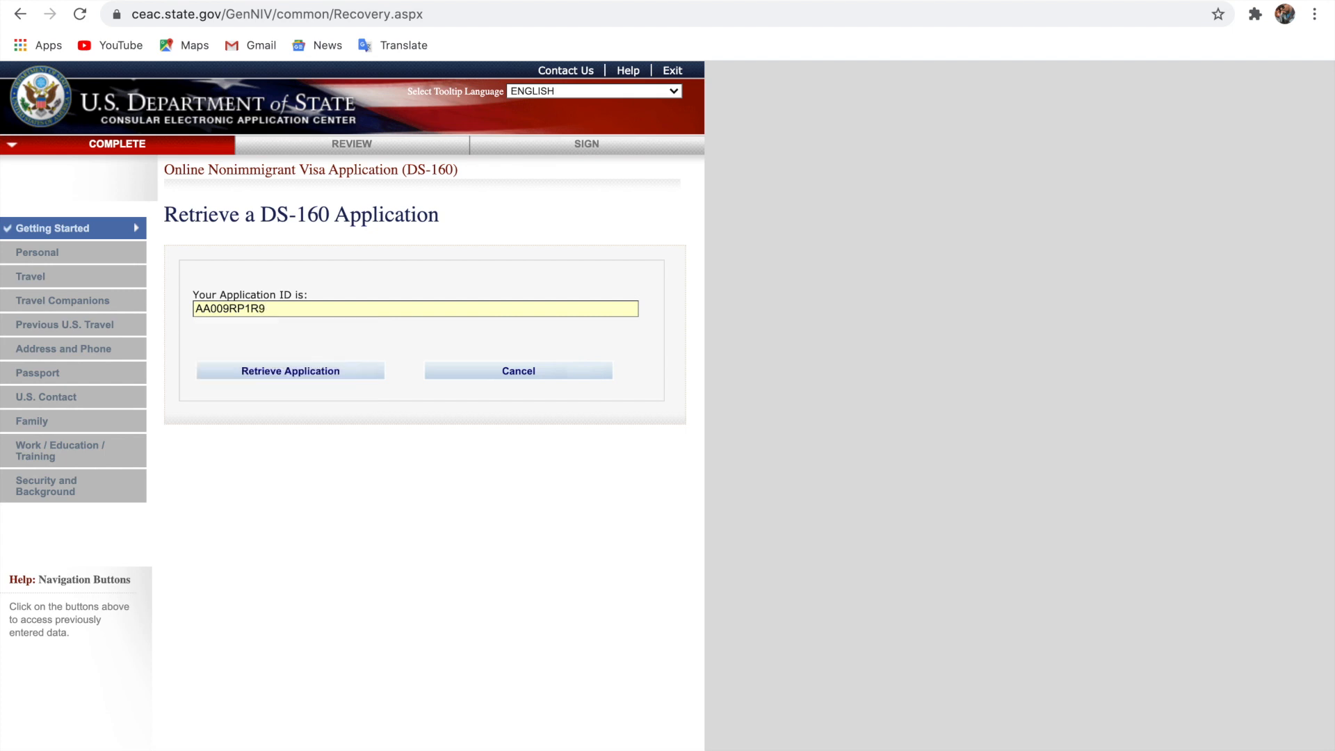
click(285, 372)
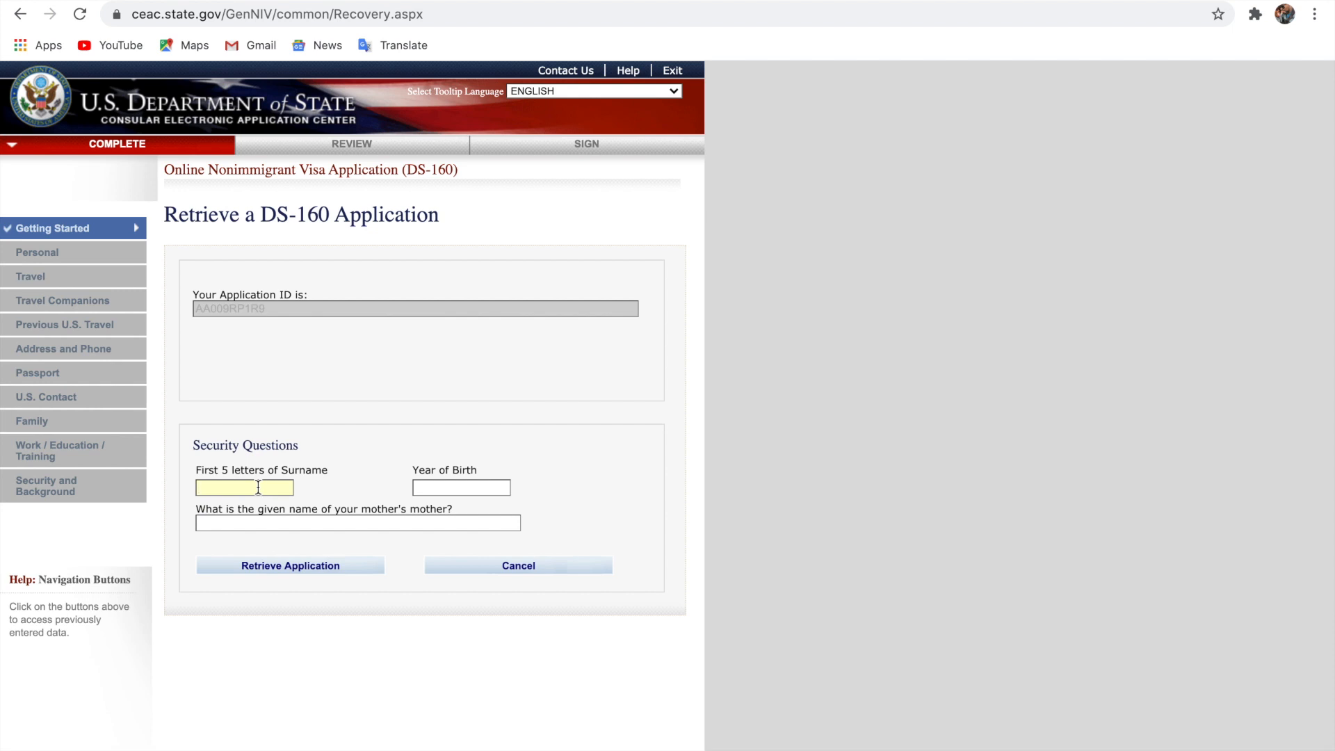
Enter the surname letters, year of birth and grandmother's given name, then retrieve the application
click(358, 566)
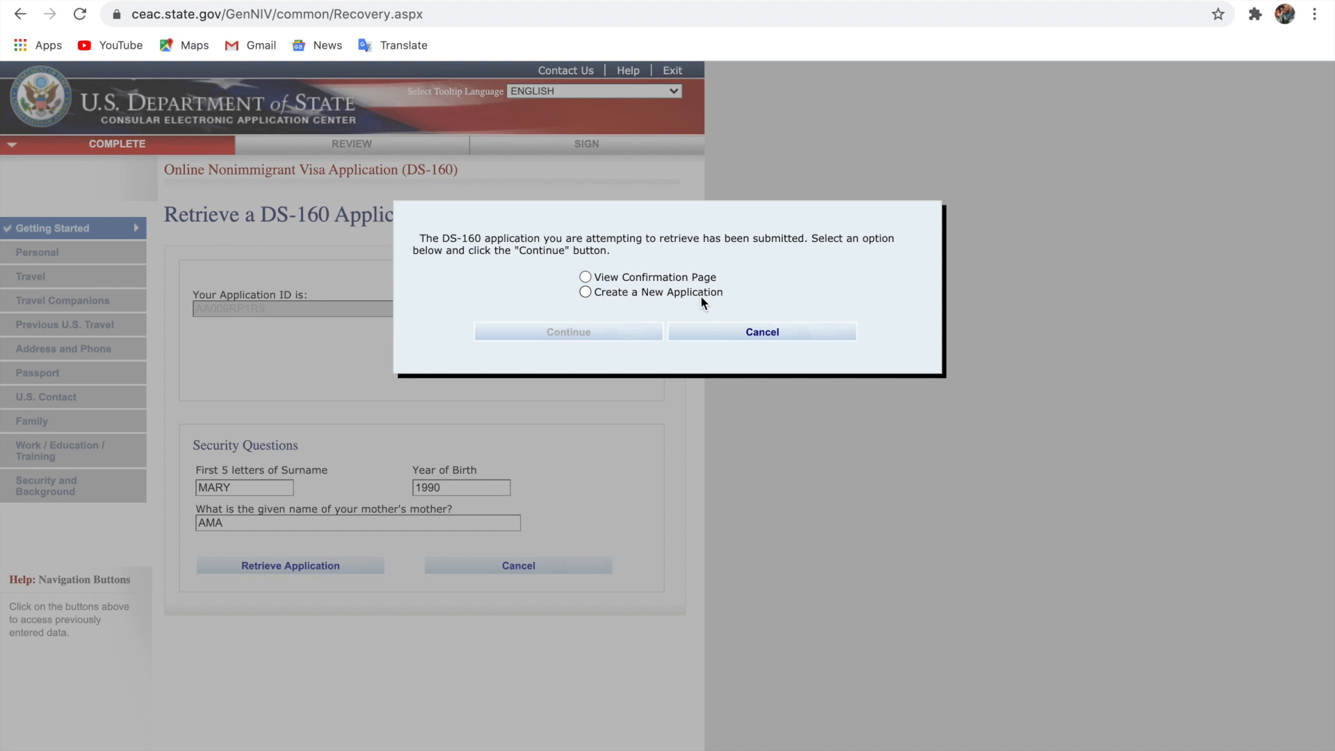
View the submitted application's confirmation page, scroll through it, then choose Exit
click(585, 278)
click(594, 339)
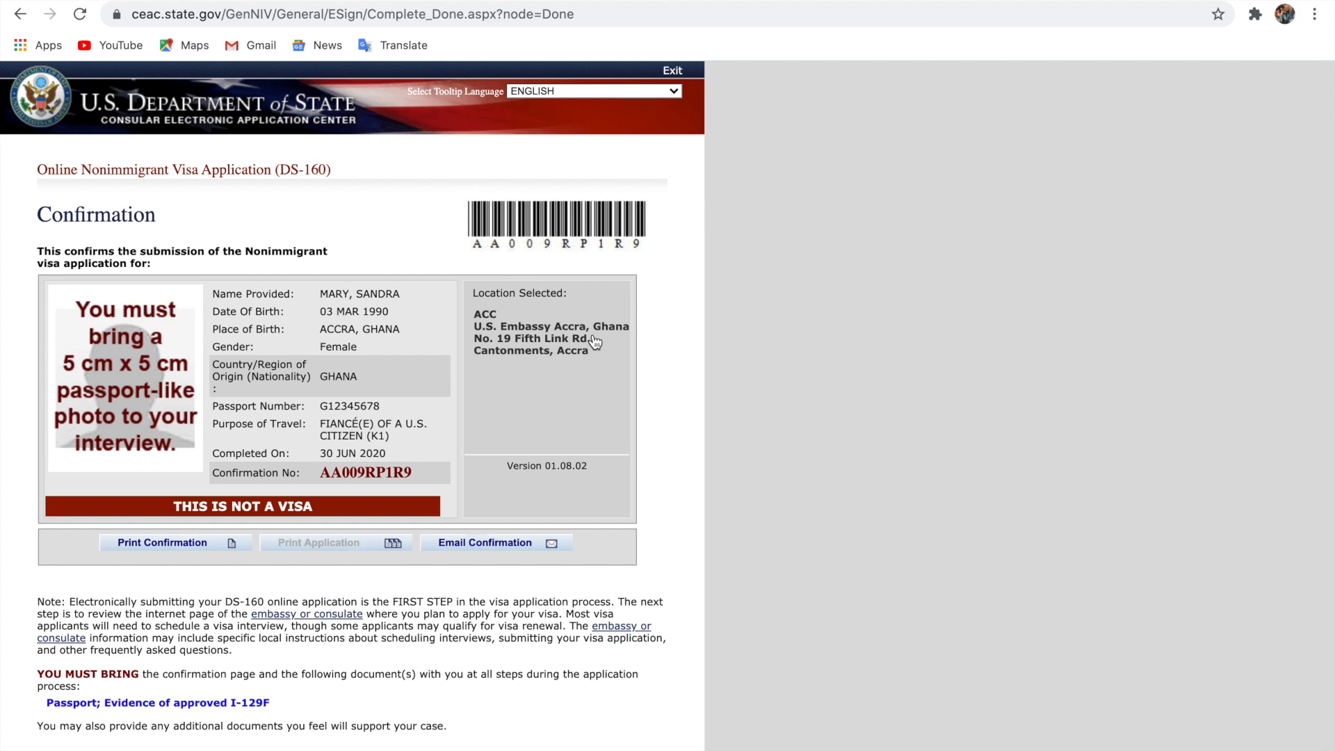
scroll(592, 337, up, 5)
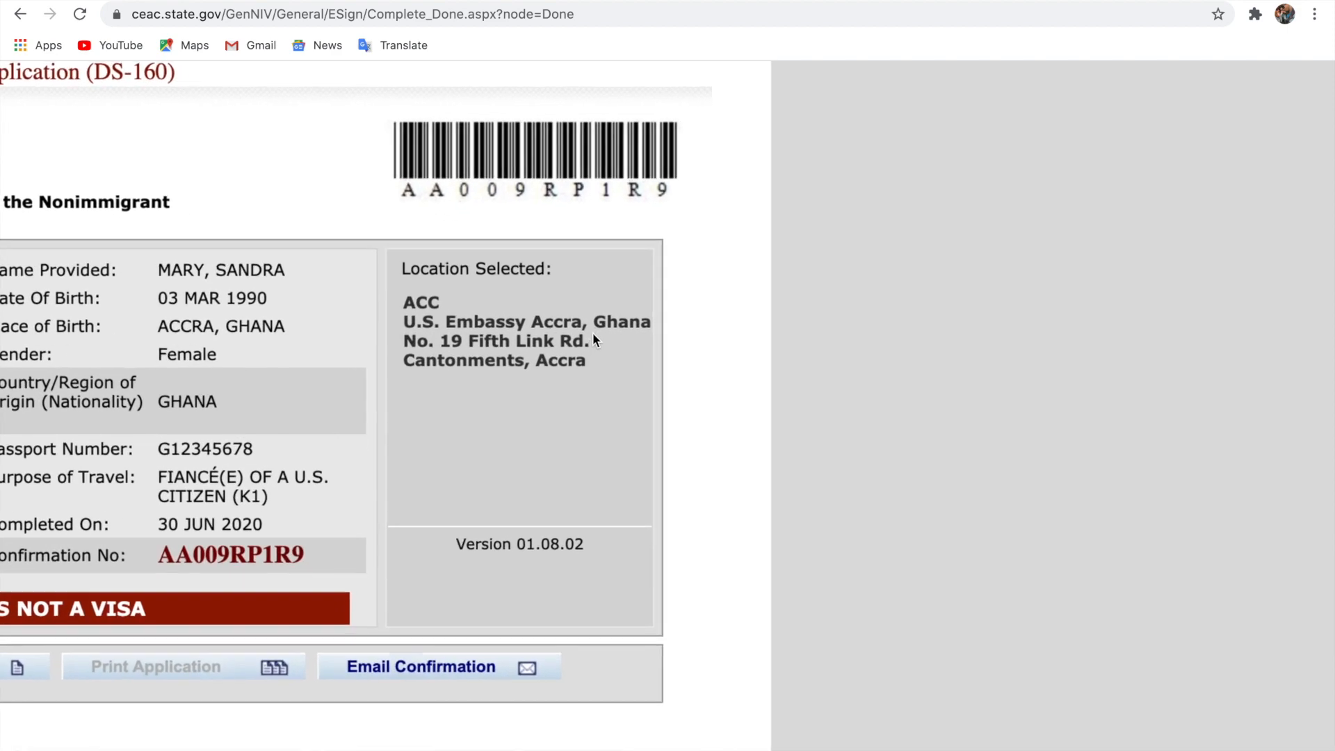
scroll(593, 333, left, 5)
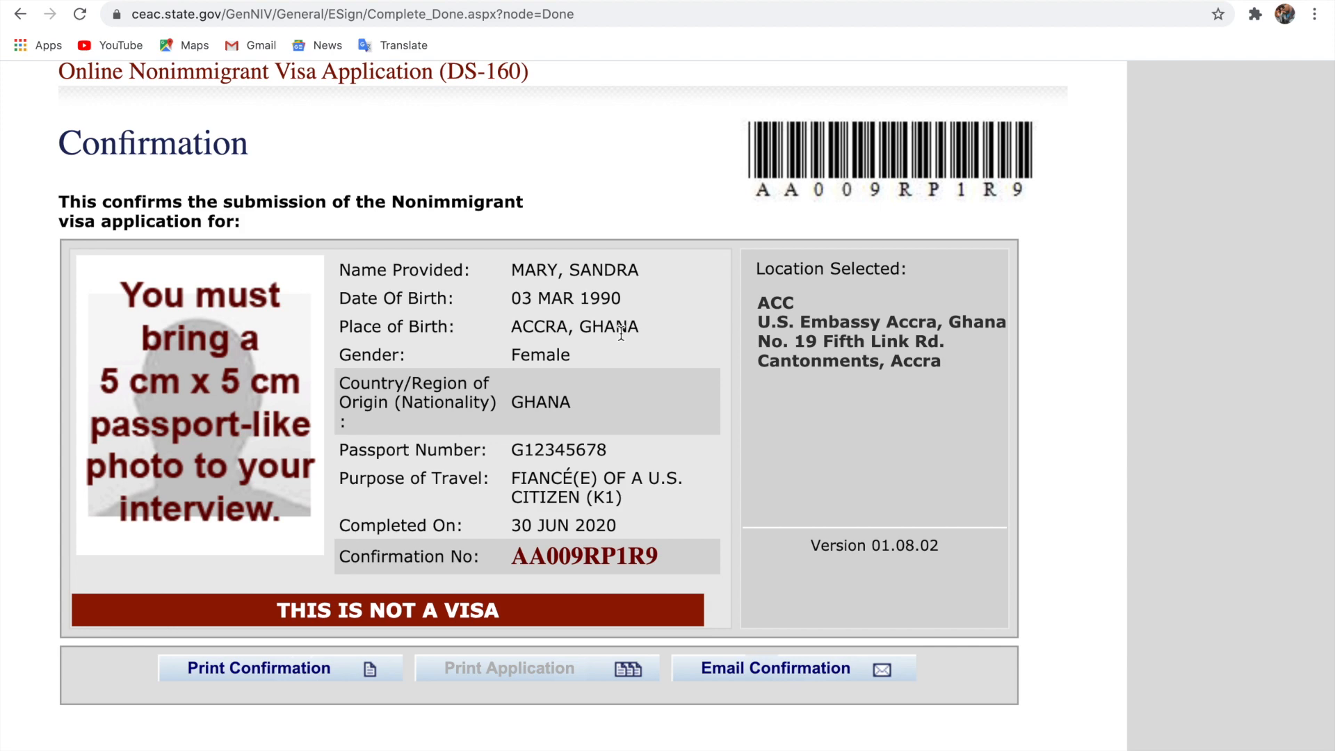
scroll(621, 333, down, 3)
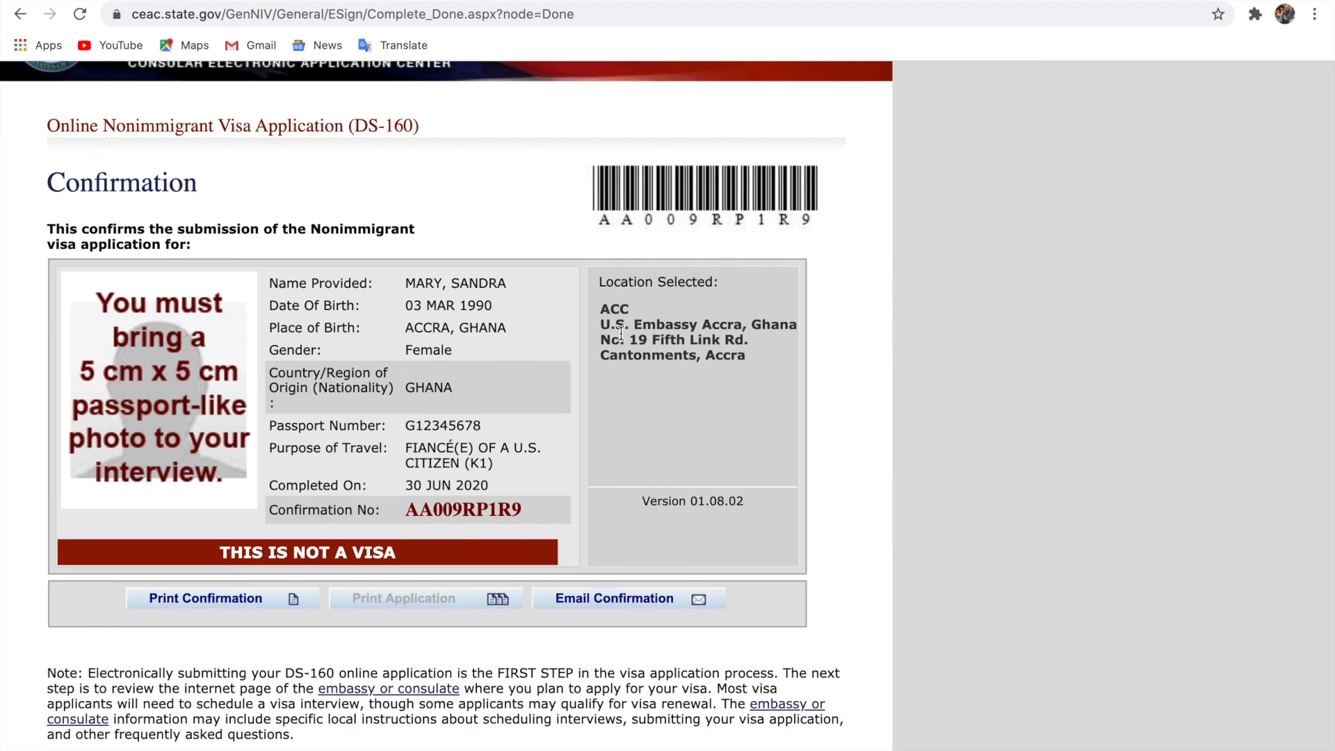
scroll(621, 333, up, 5)
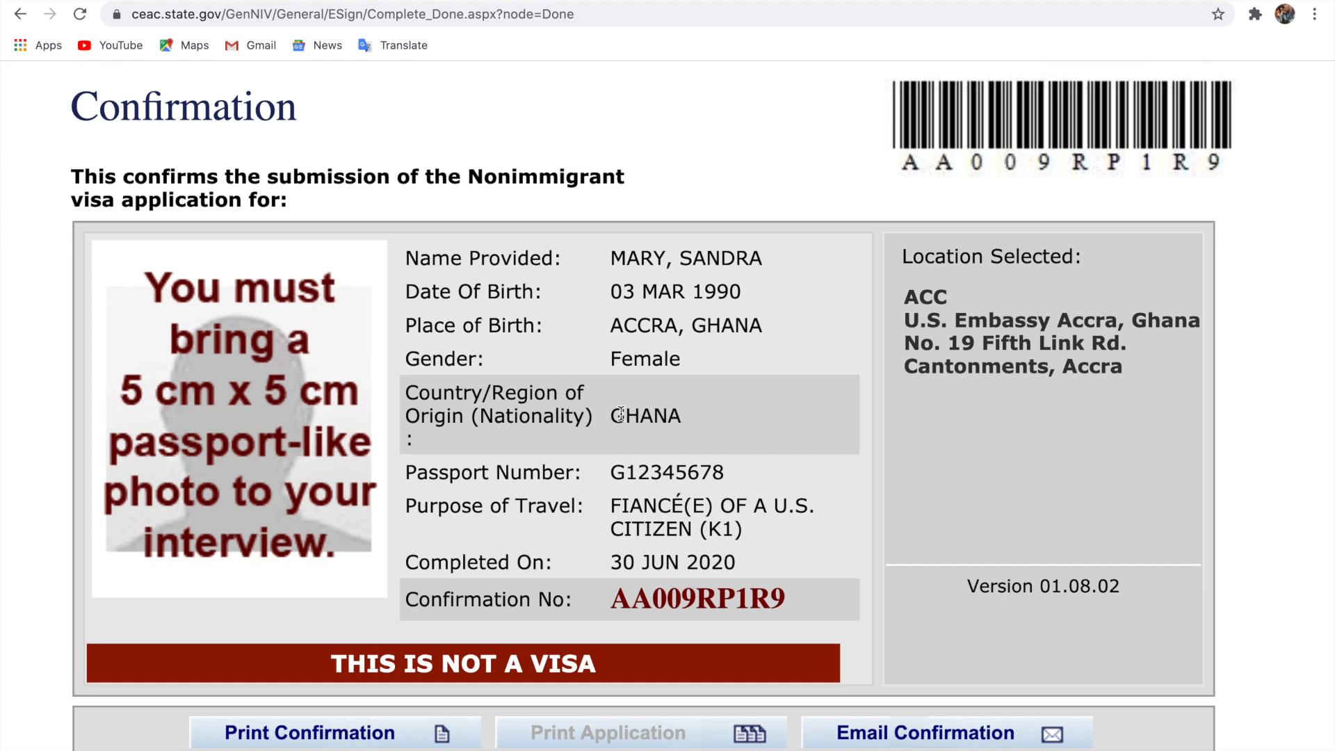
scroll(621, 414, up, 4)
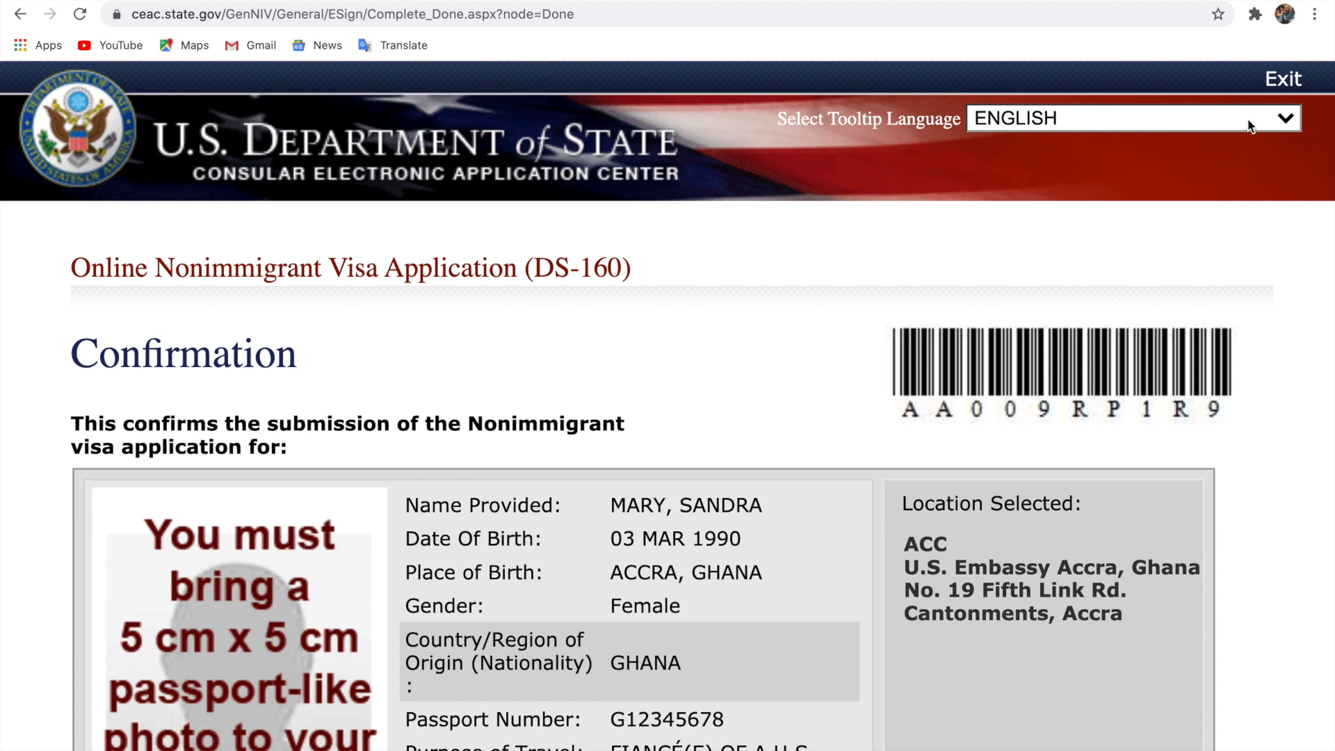
click(1282, 83)
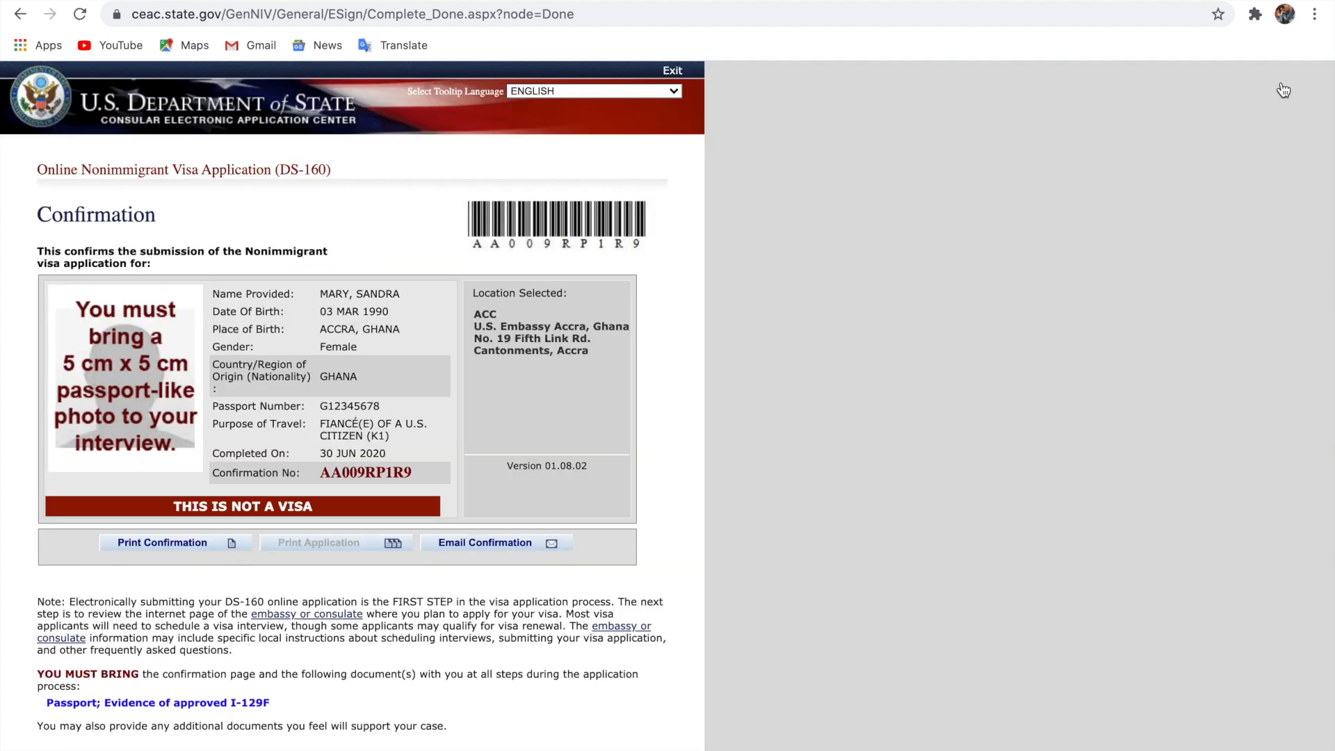
Leave the application session and acknowledge the Session Timed Out message
click(672, 71)
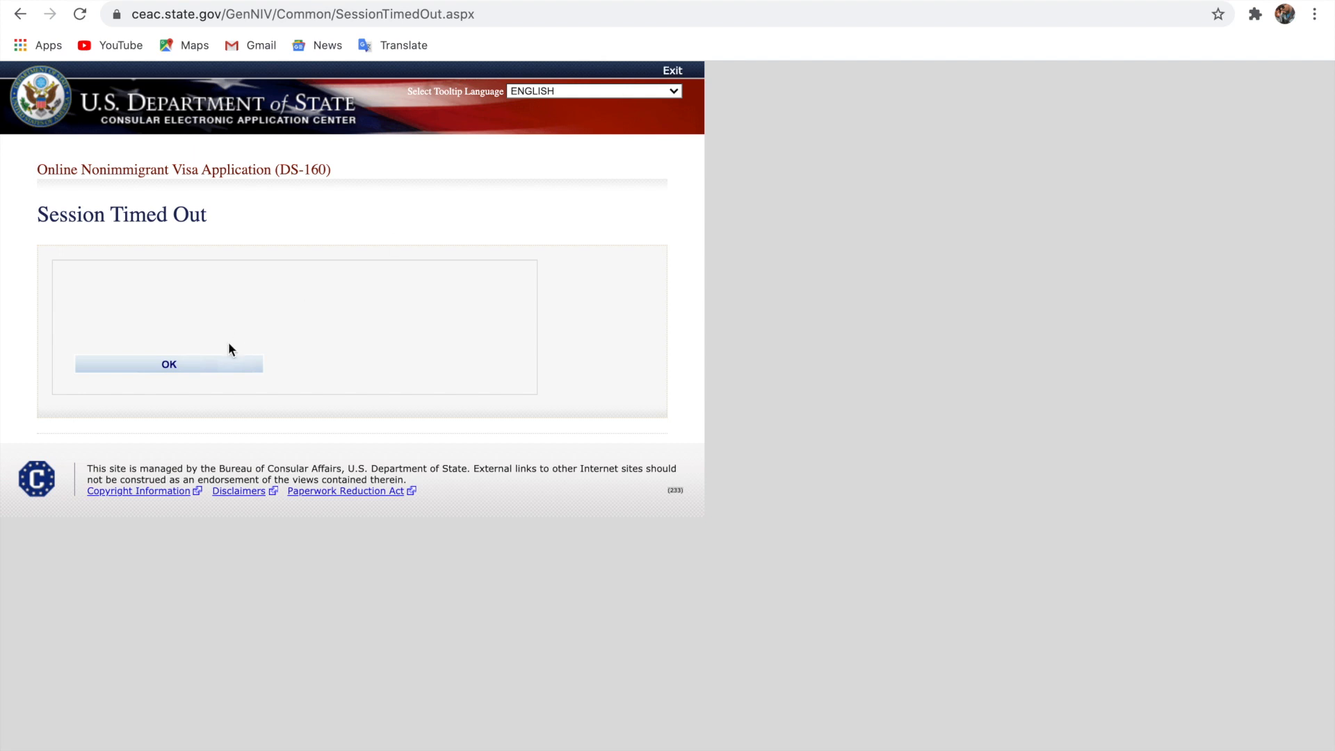
click(226, 367)
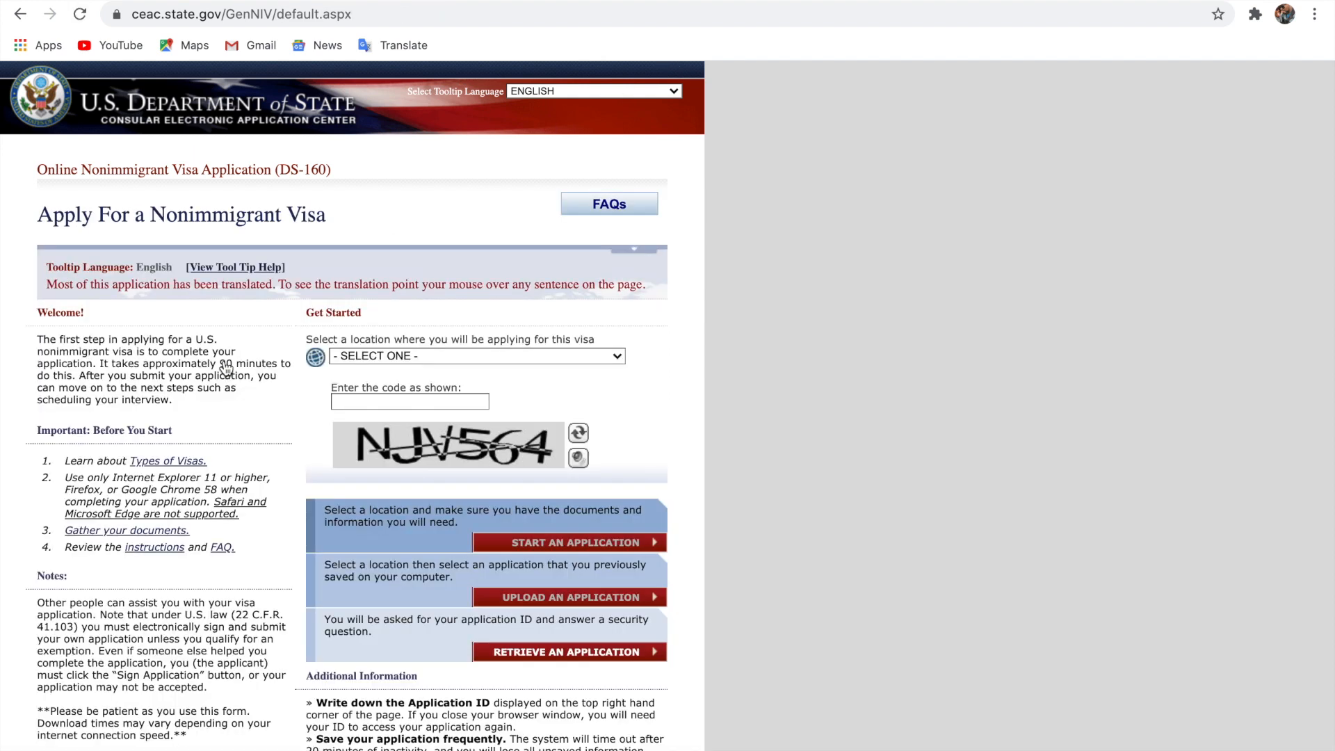
scroll(599, 218, up, 5)
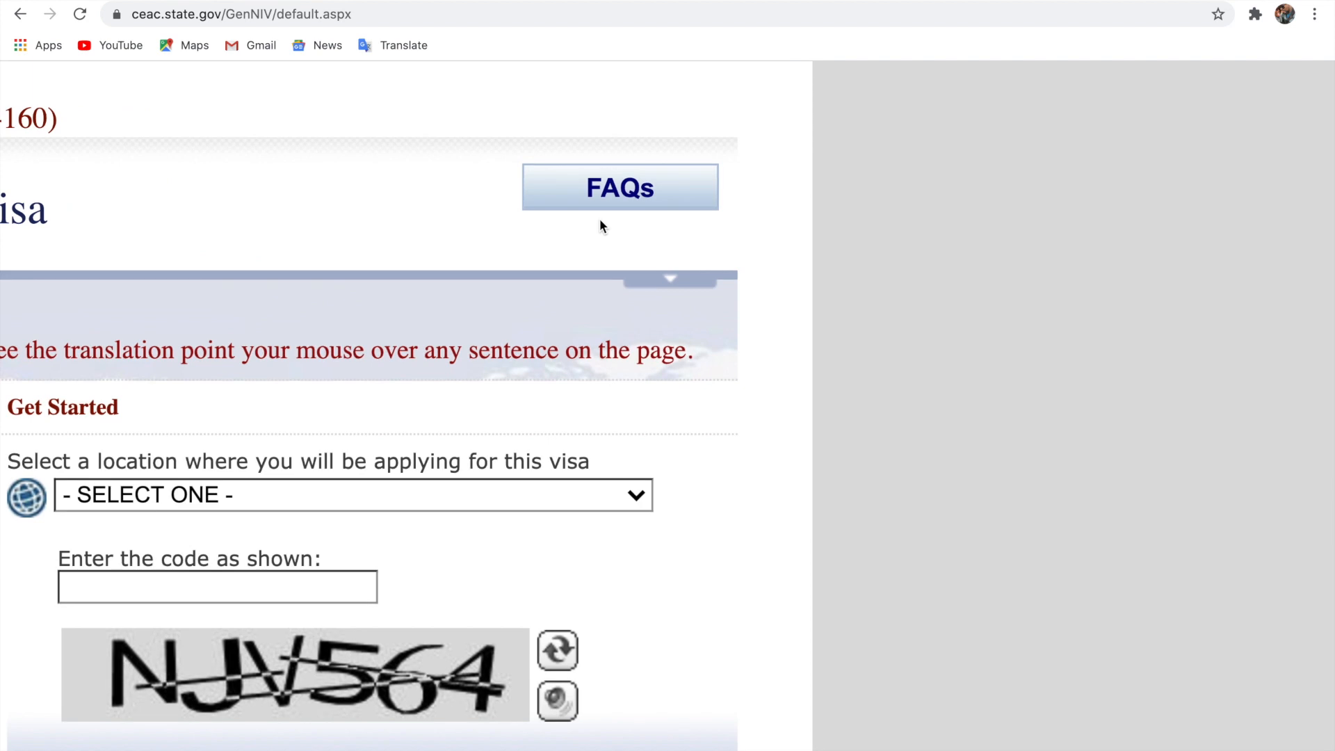
scroll(600, 219, left, 8)
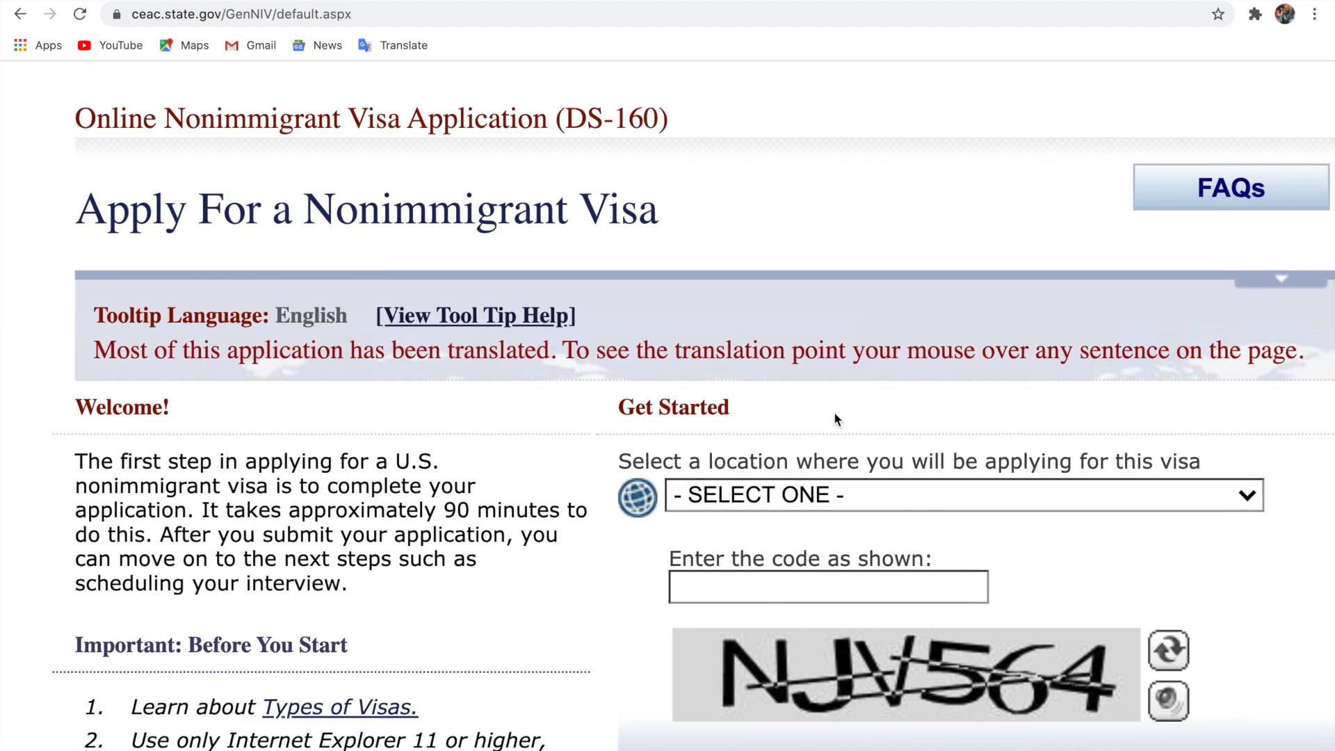
Select GHANA, ACCRA again as the application location
click(825, 494)
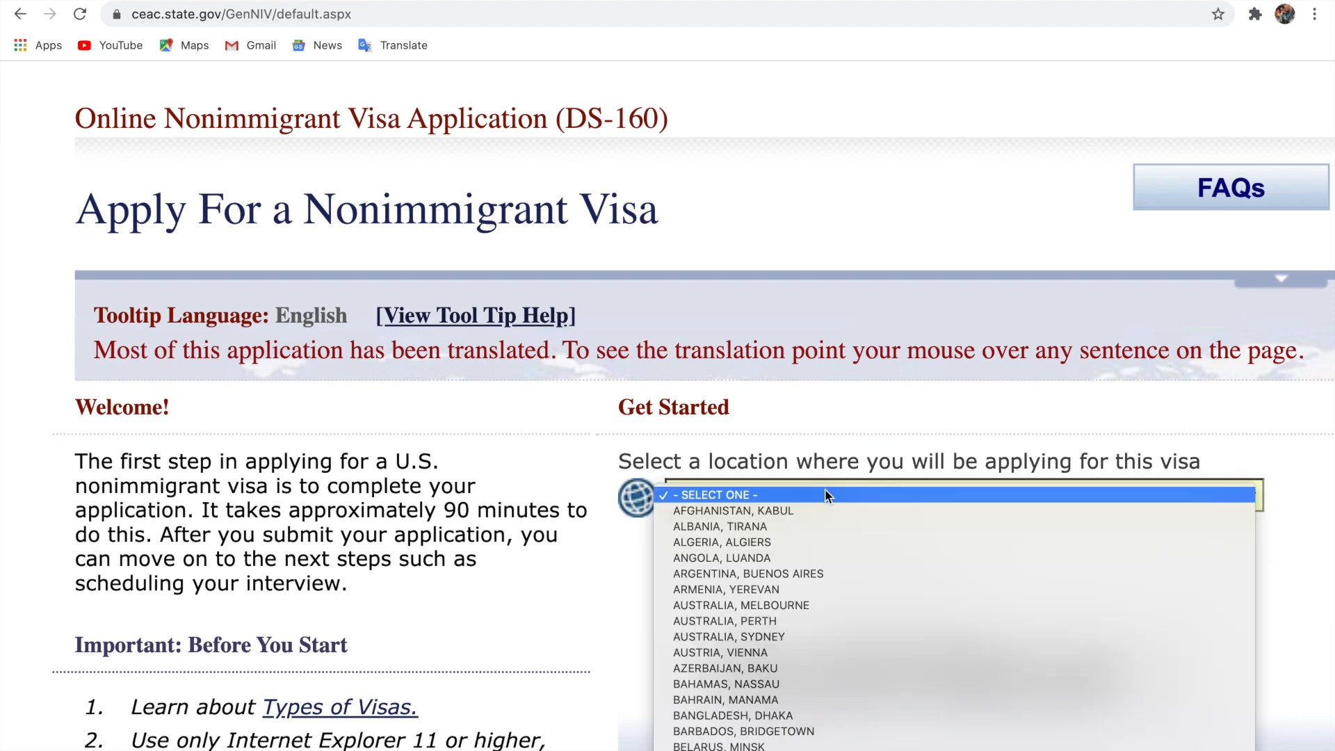
scroll(825, 489, down, 10)
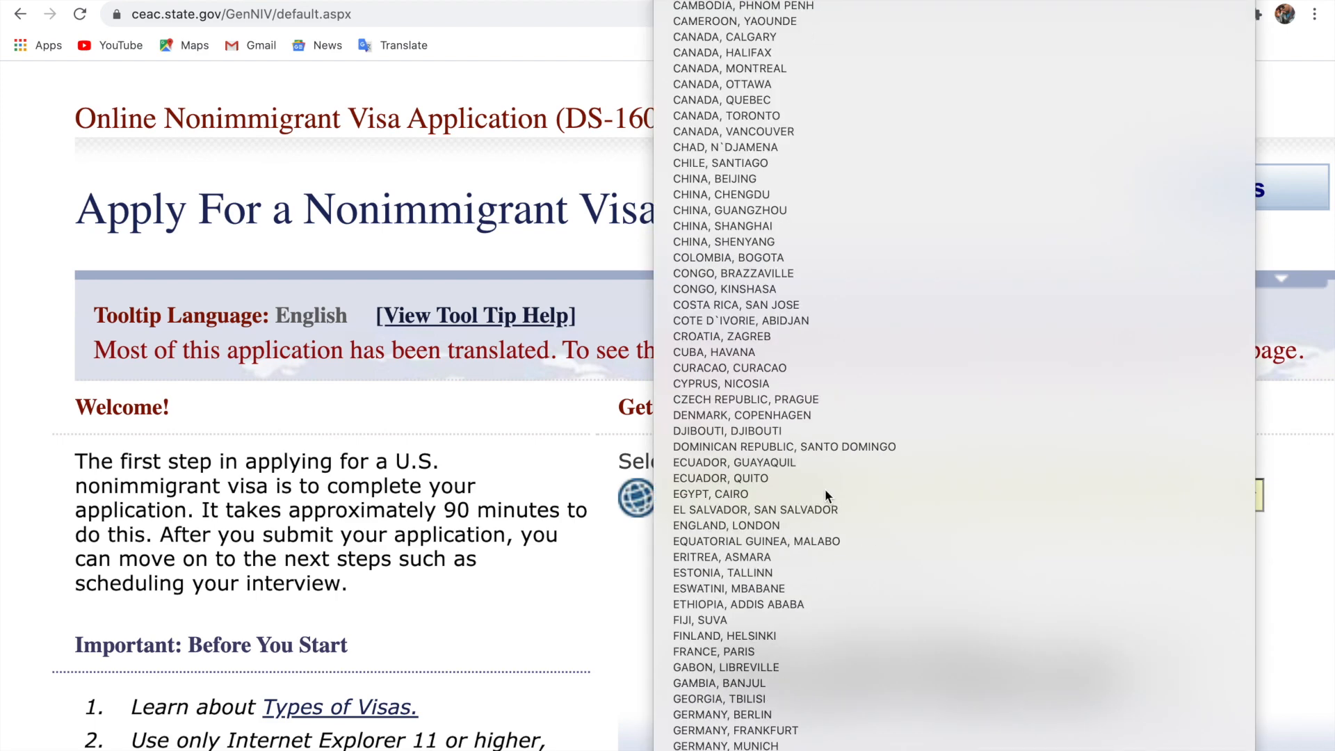
scroll(824, 489, down, 4)
click(825, 491)
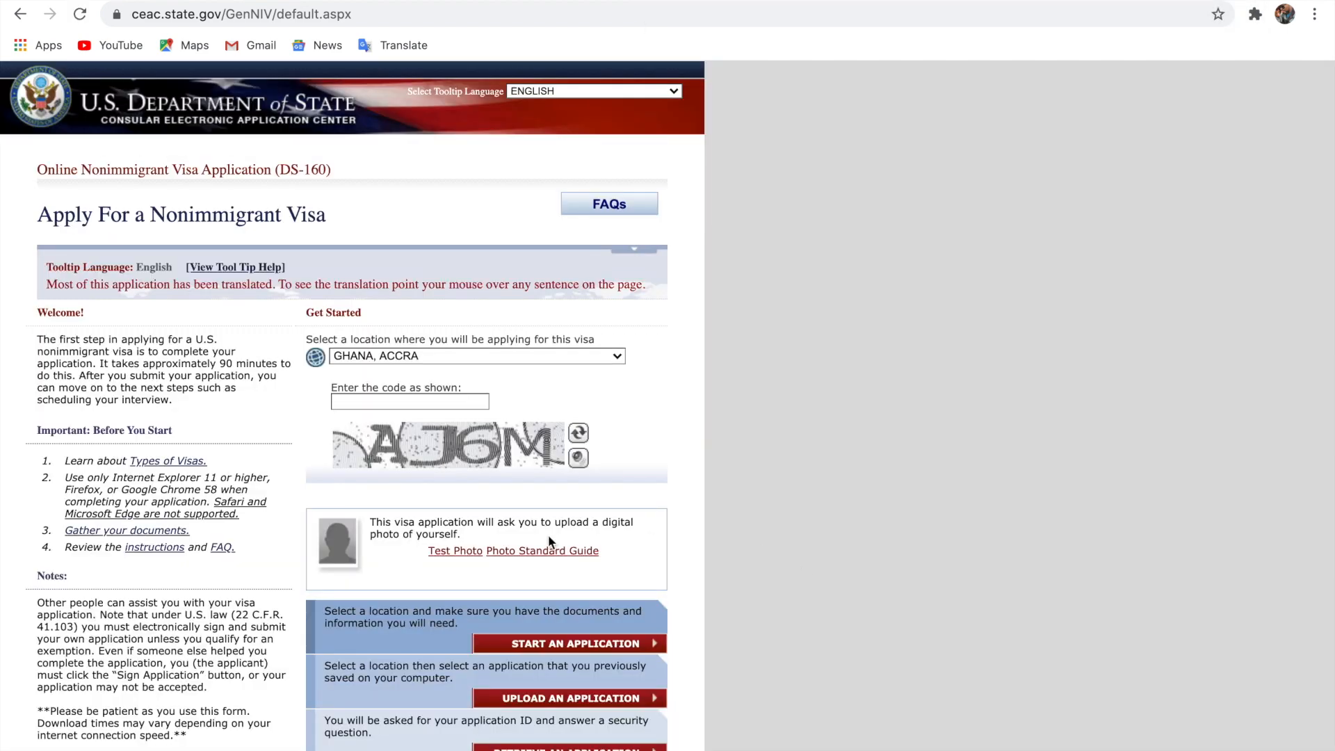
scroll(549, 536, up, 4)
scroll(419, 401, up, 5)
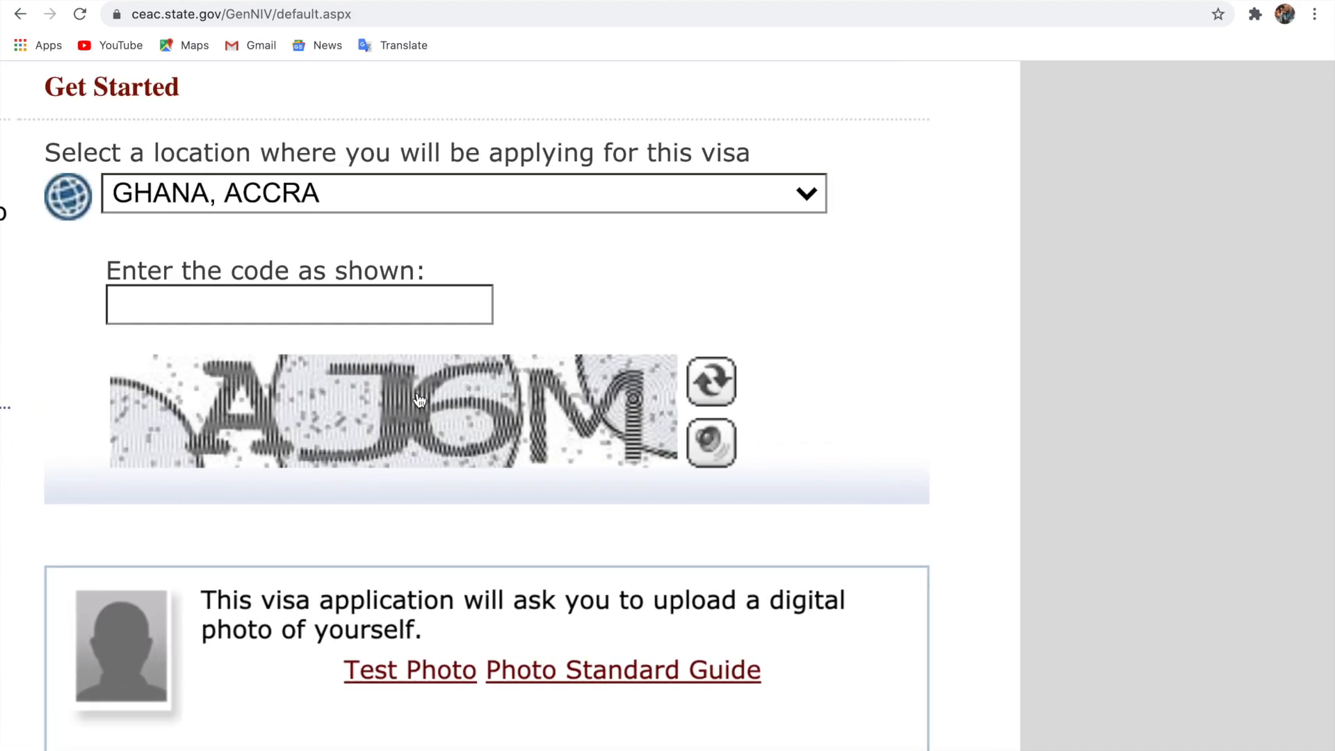
scroll(419, 400, left, 5)
Enter captcha code AJ6M, zoom out, and go to Retrieve an Application
click(510, 299)
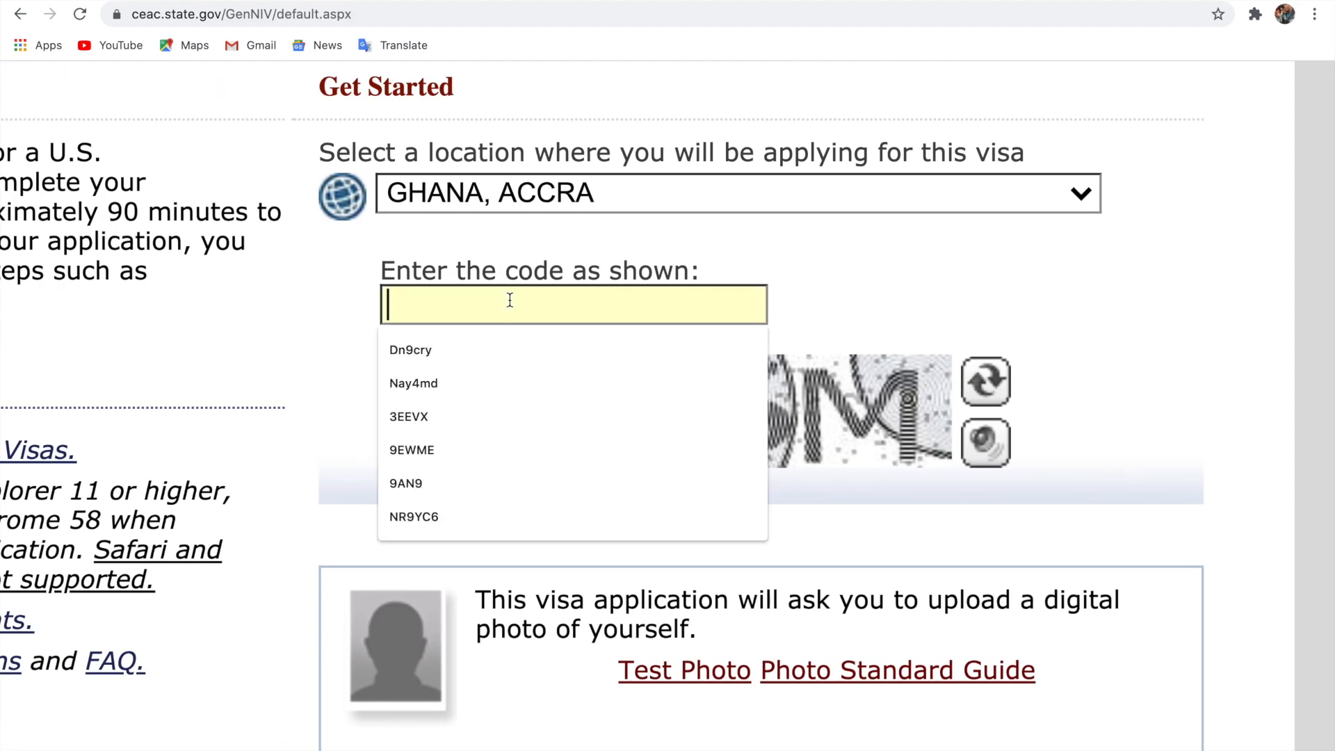
text(A)
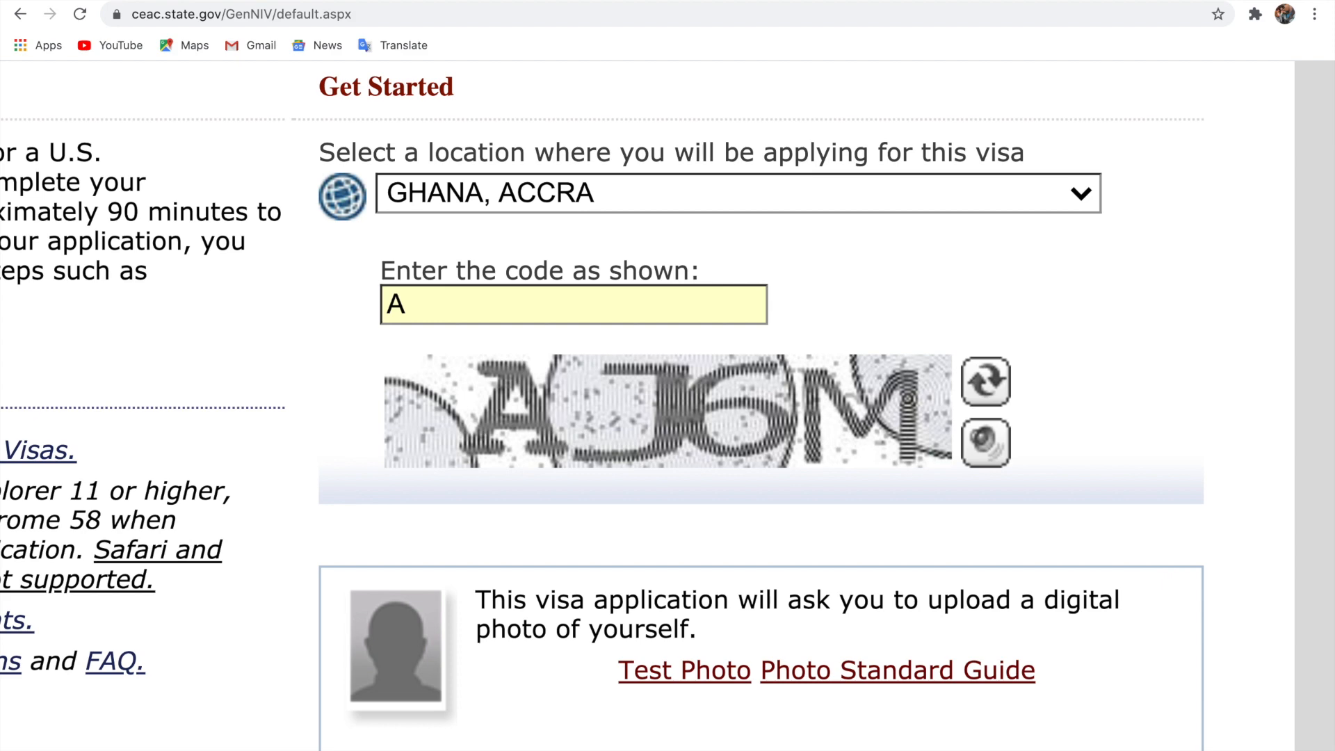
text(J6M)
key(ctrl+minus)
key(ctrl+minus)
key(ctrl+minus)
key(ctrl+minus)
key(ctrl+minus)
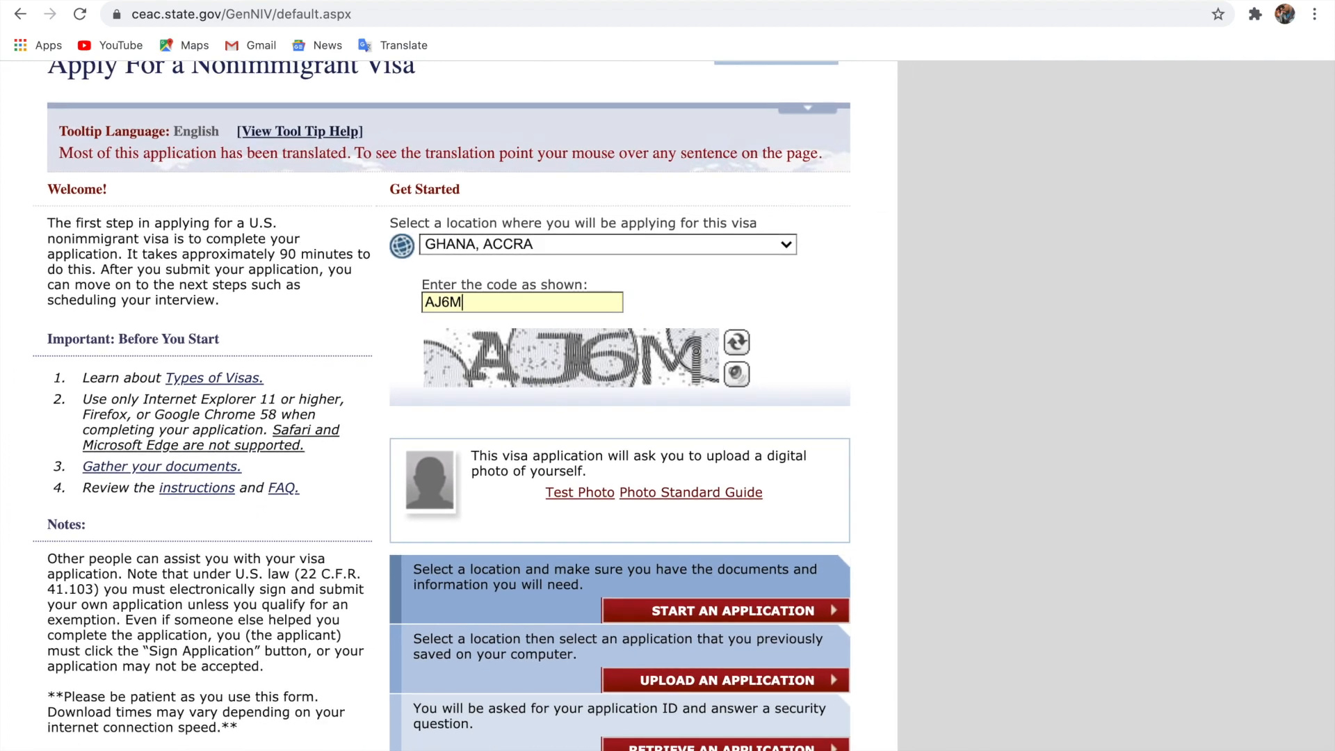
scroll(590, 560, down, 3)
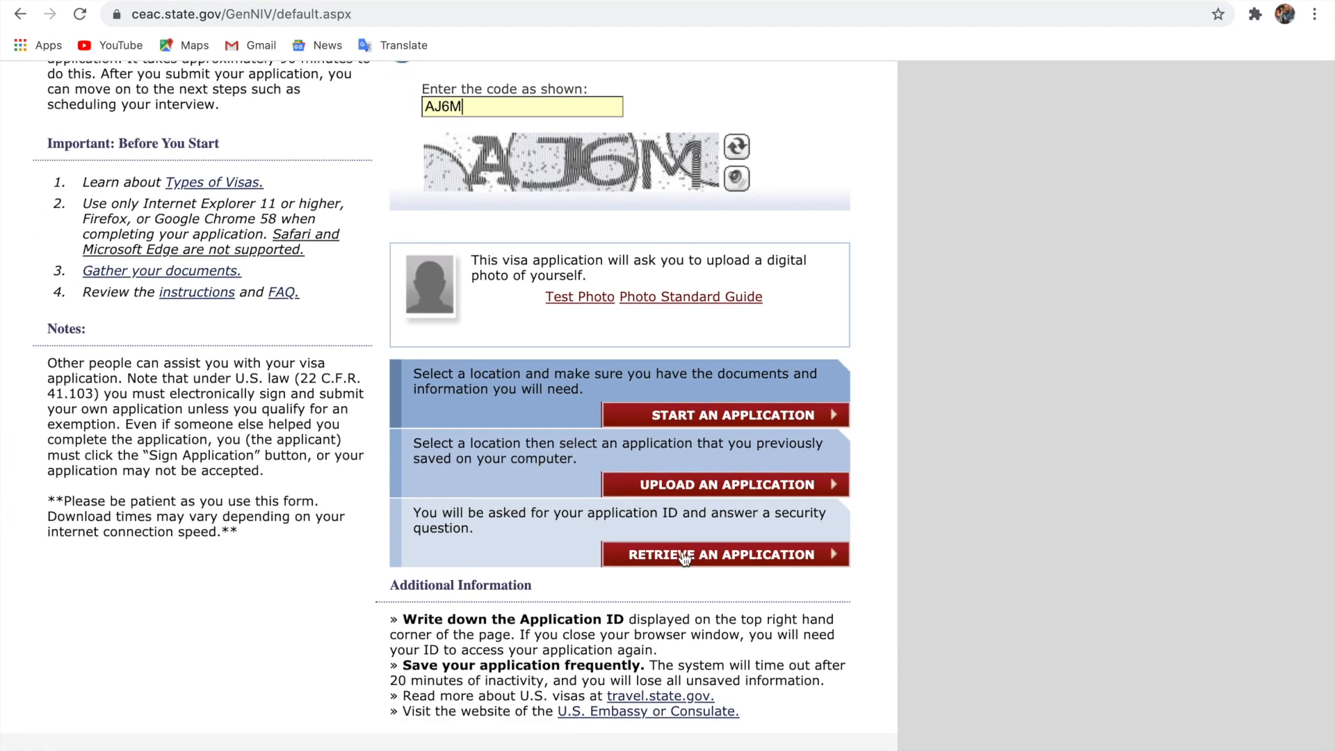
click(684, 557)
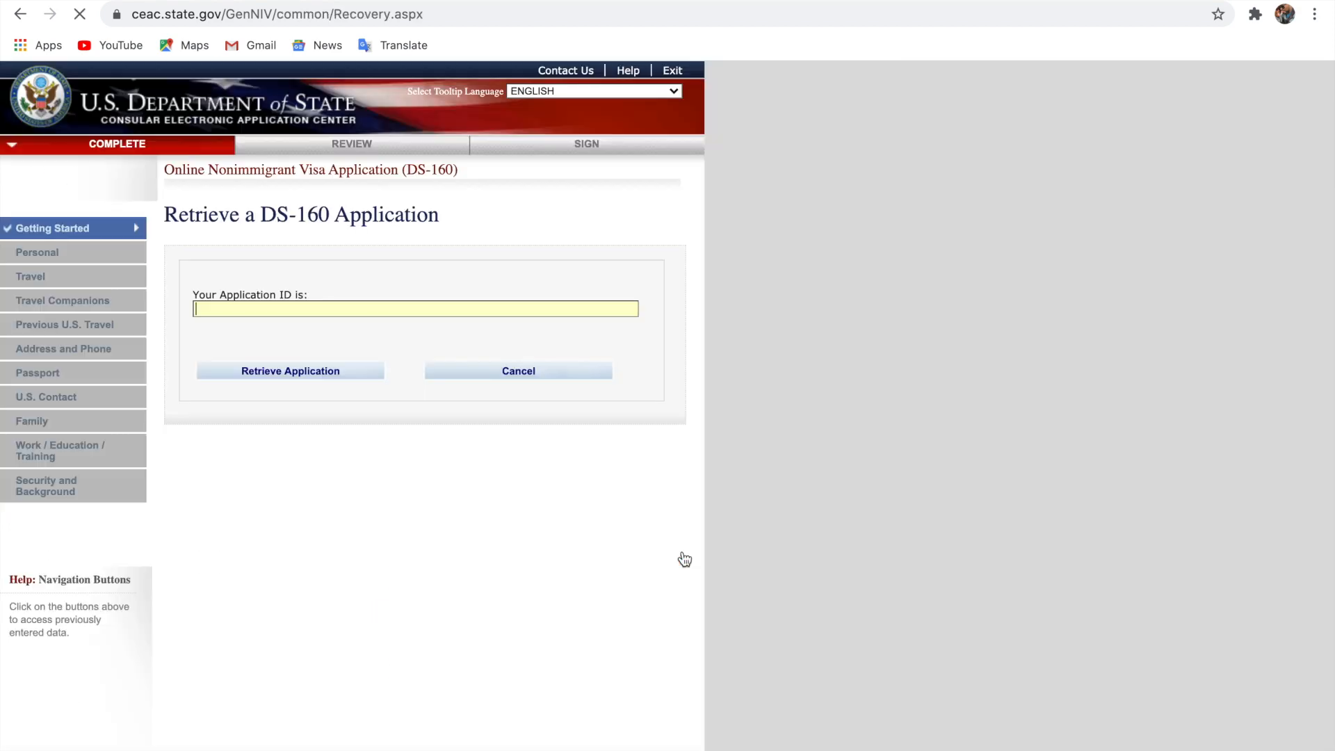
Fill the Application ID from saved autofill entries and submit it
click(366, 308)
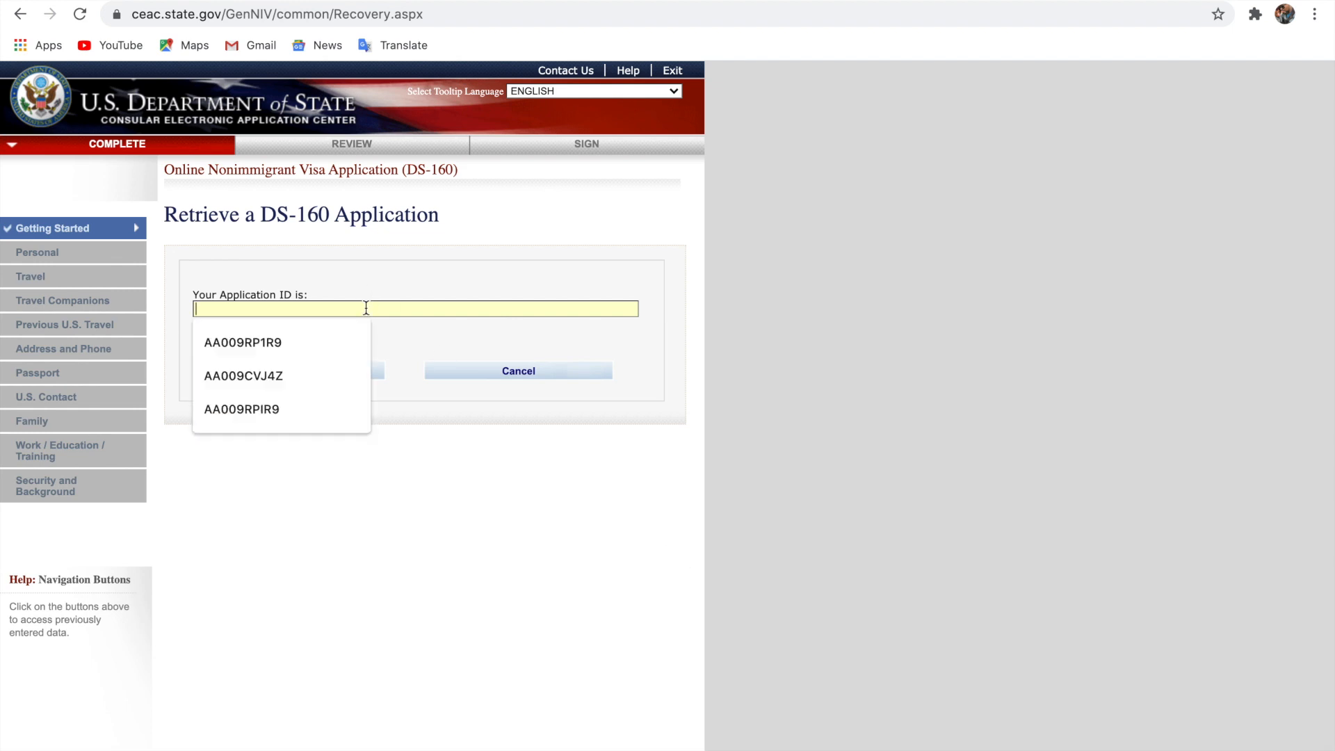
click(298, 345)
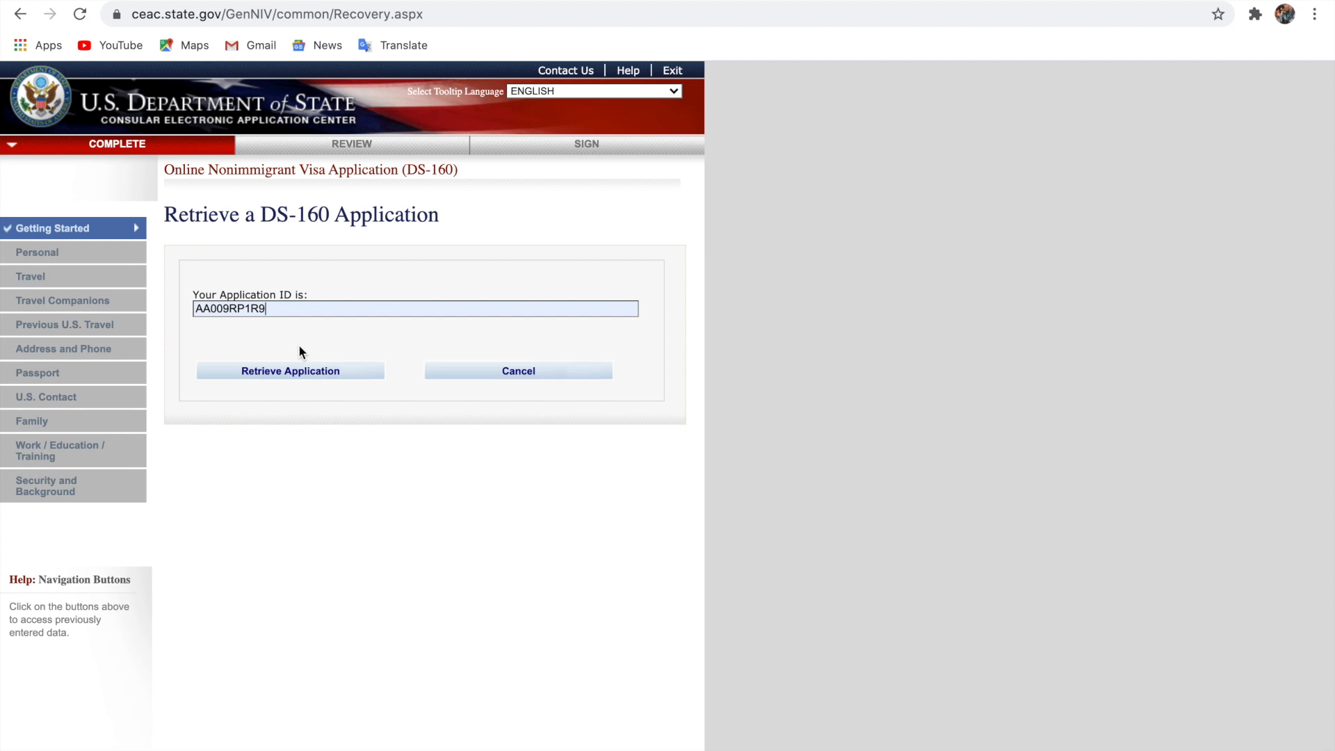
click(294, 372)
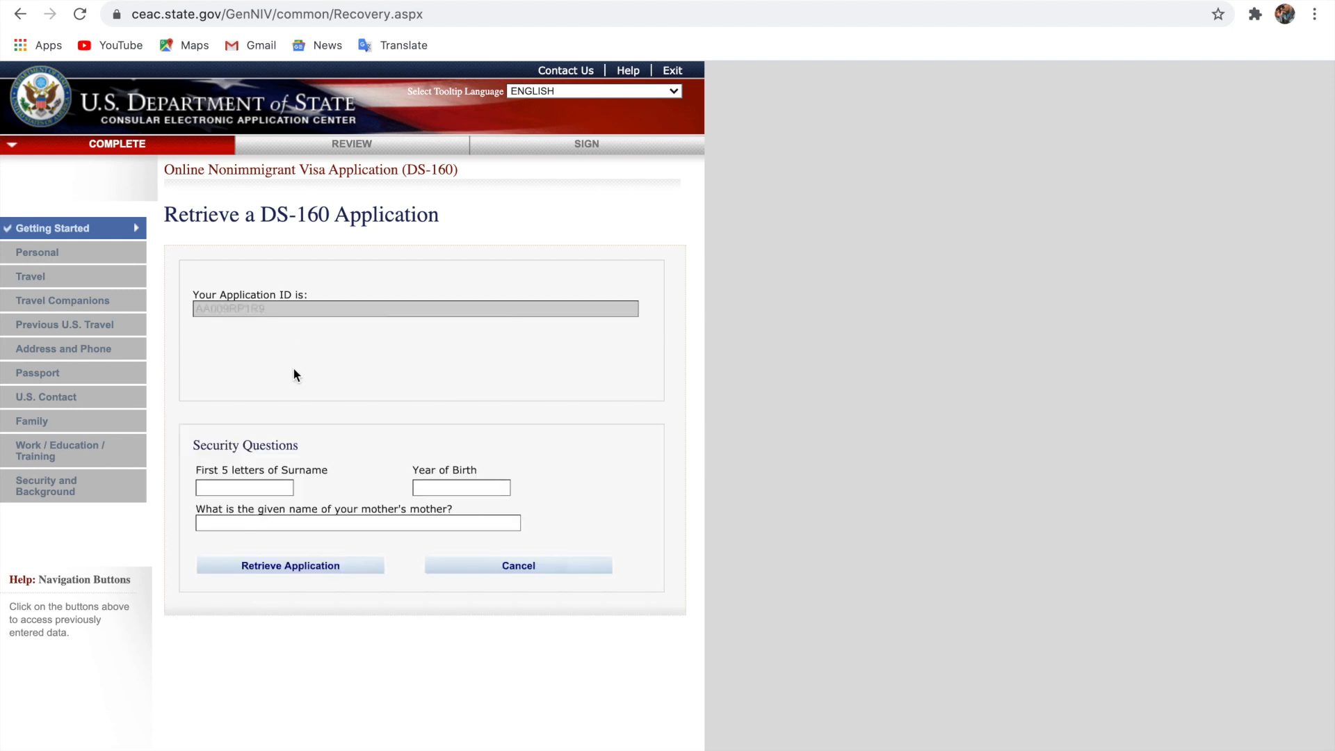
scroll(293, 364, up, 5)
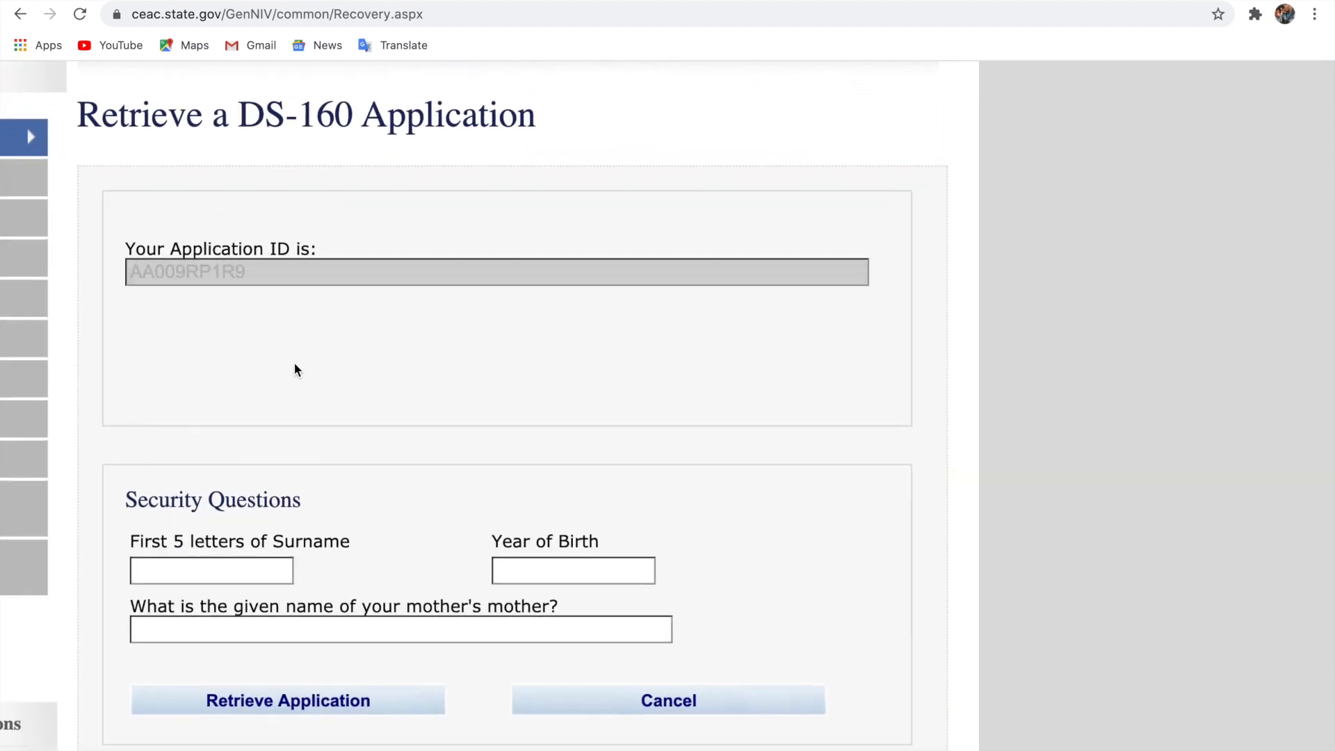
scroll(446, 408, left, 2)
Answer the surname letters, birth year and grandmother's name questions, then retrieve
click(280, 579)
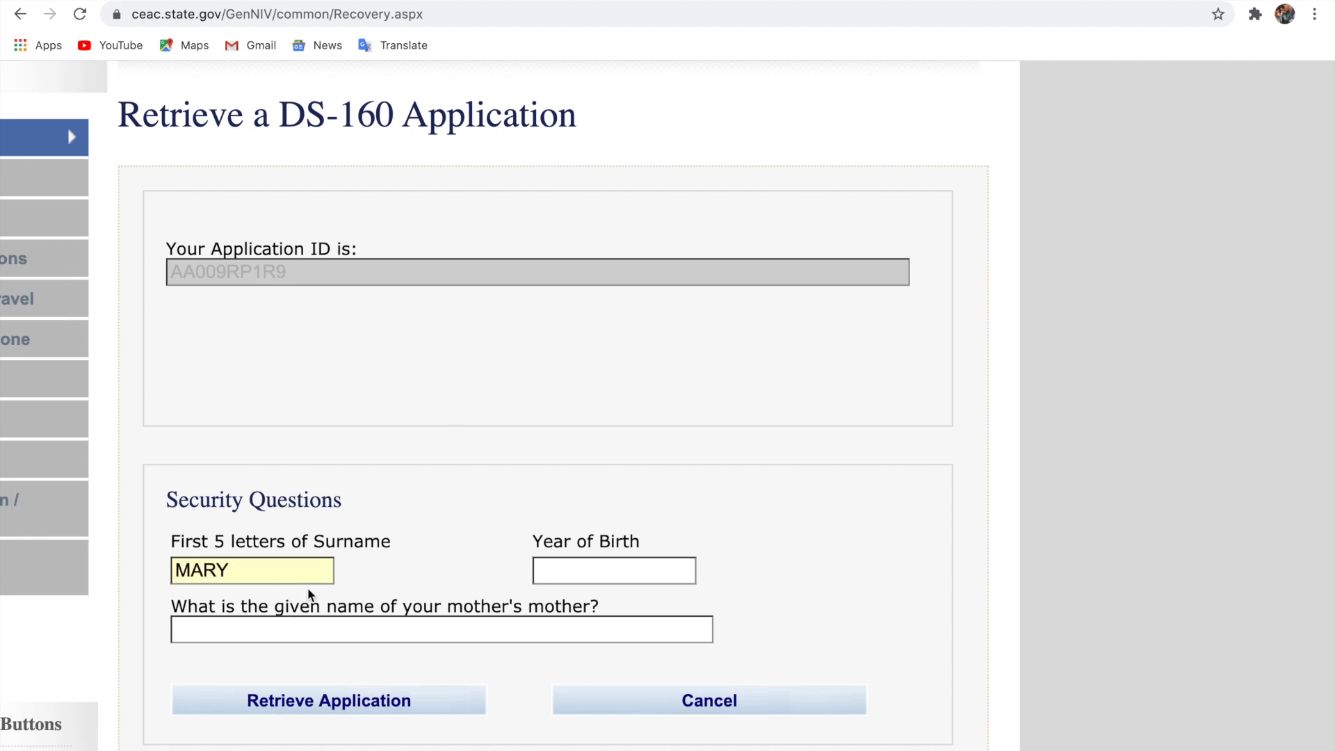
click(596, 574)
click(578, 628)
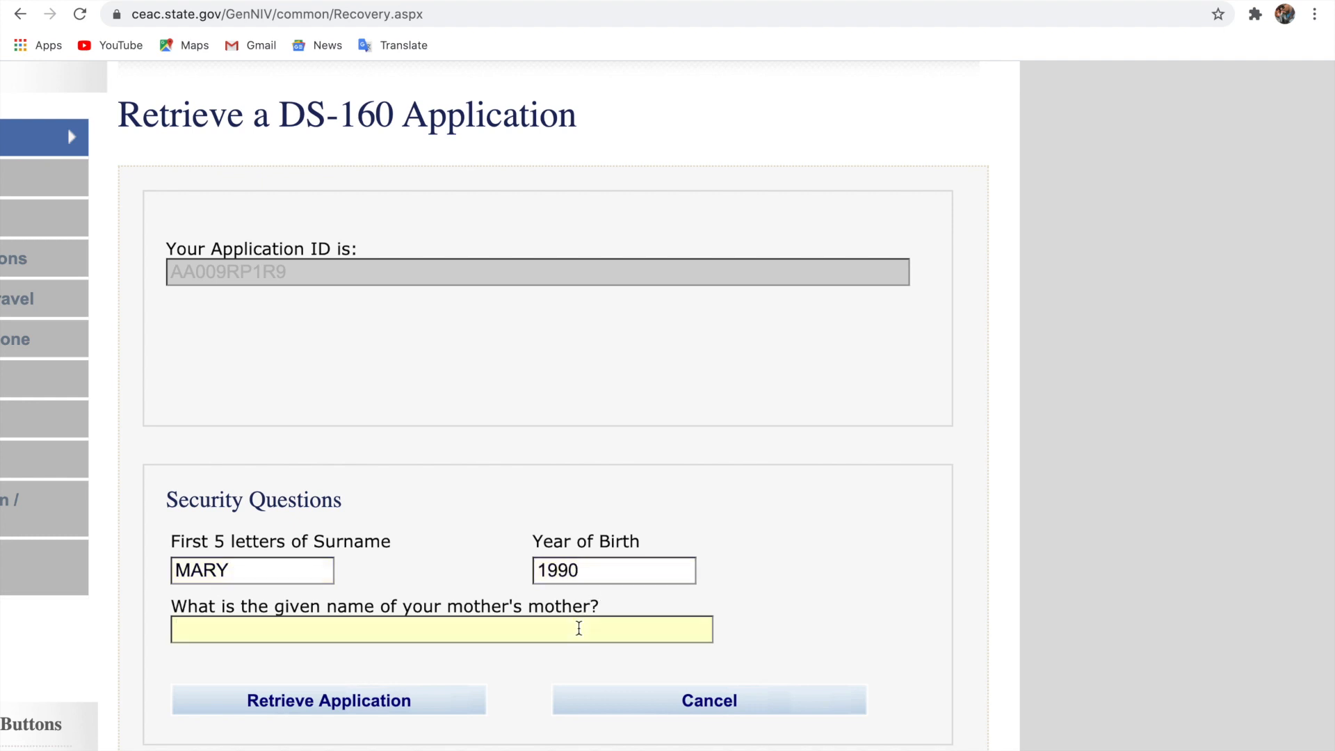
click(454, 718)
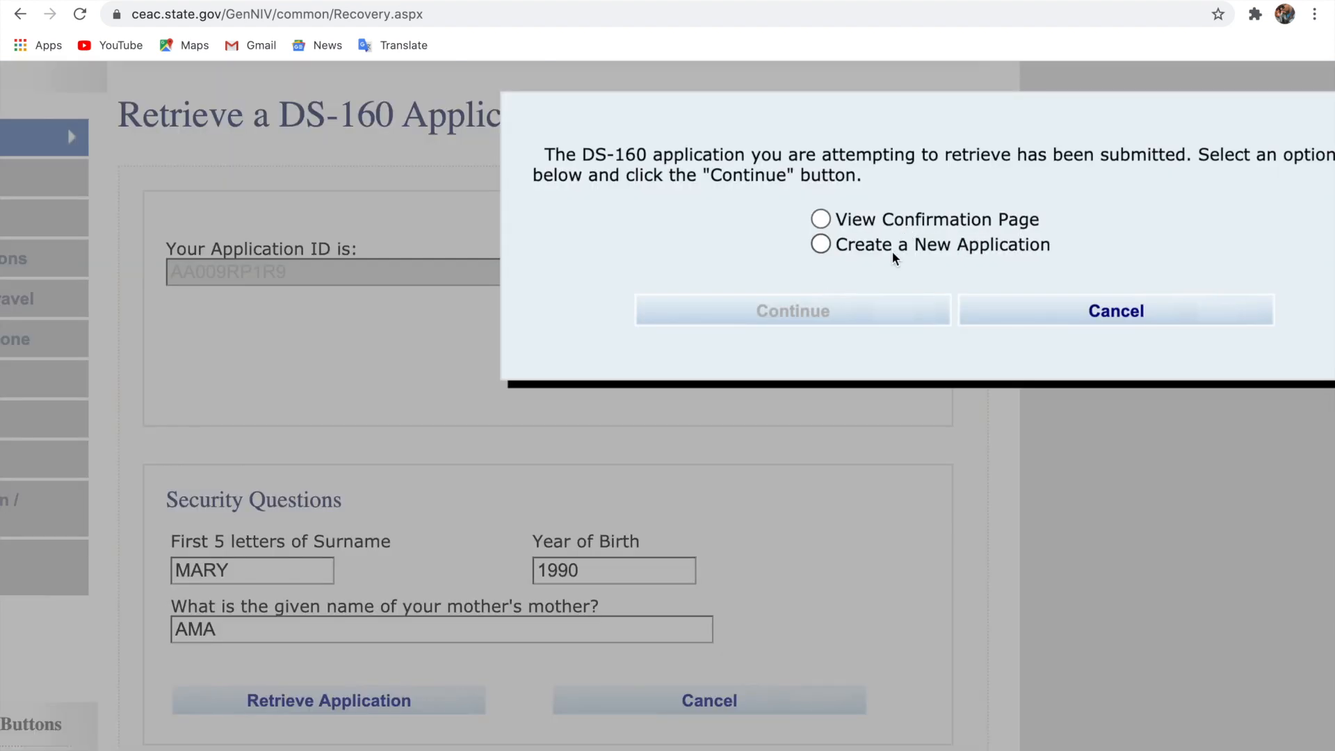
Choose Create a New Application and continue to its Application Information page
scroll(892, 253, down, 5)
scroll(892, 253, up, 3)
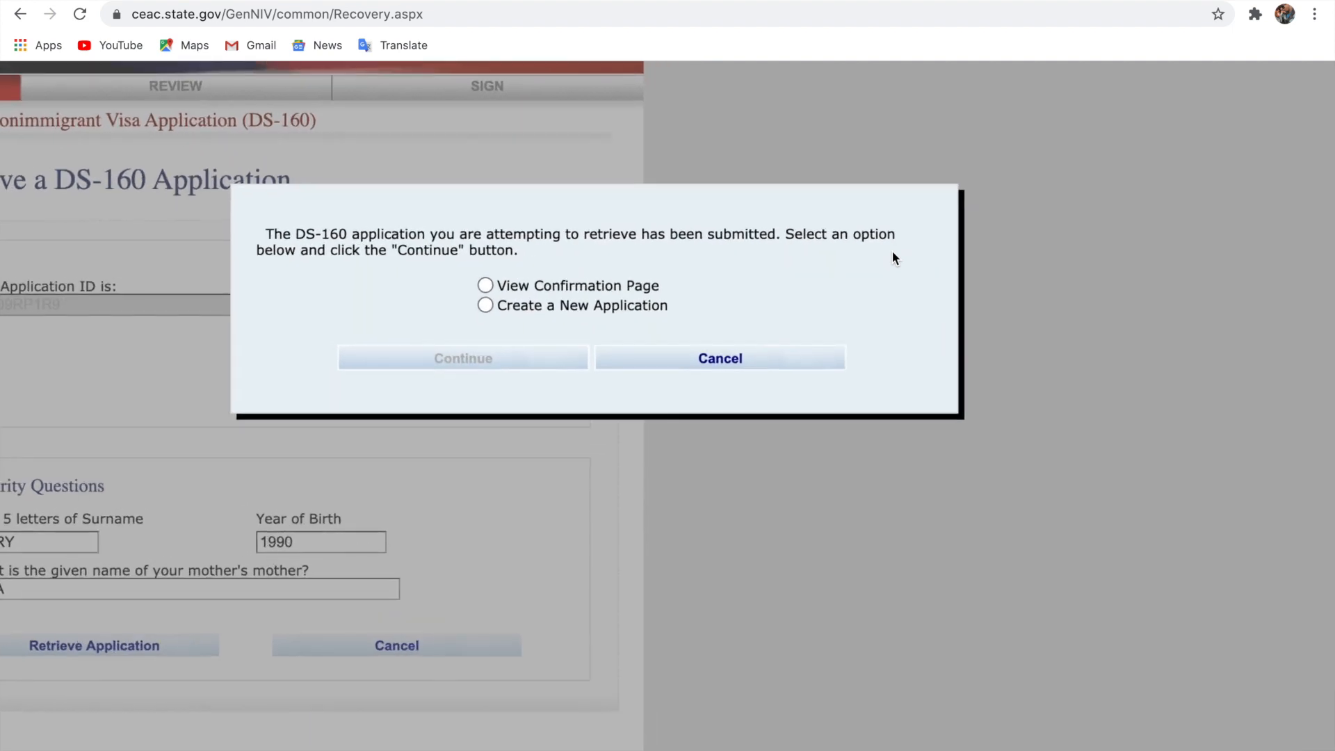
scroll(891, 253, up, 1)
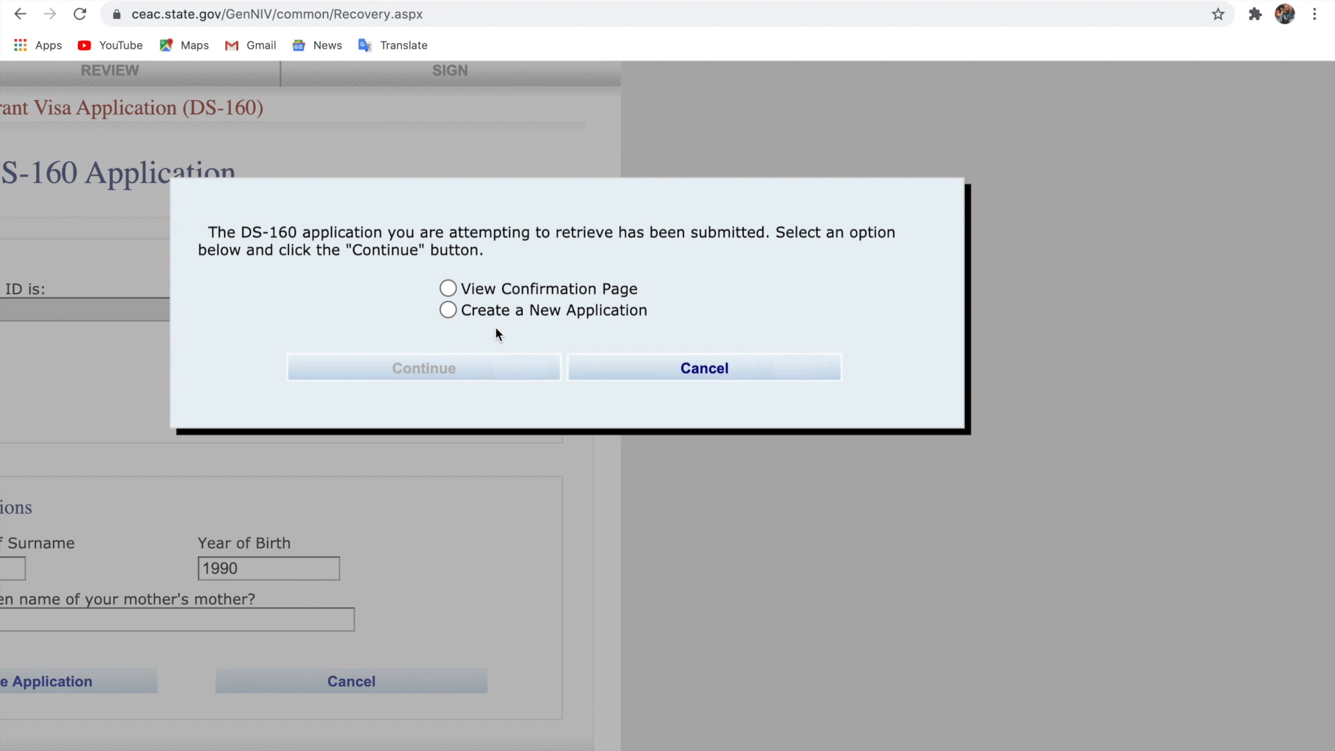
click(449, 311)
click(450, 369)
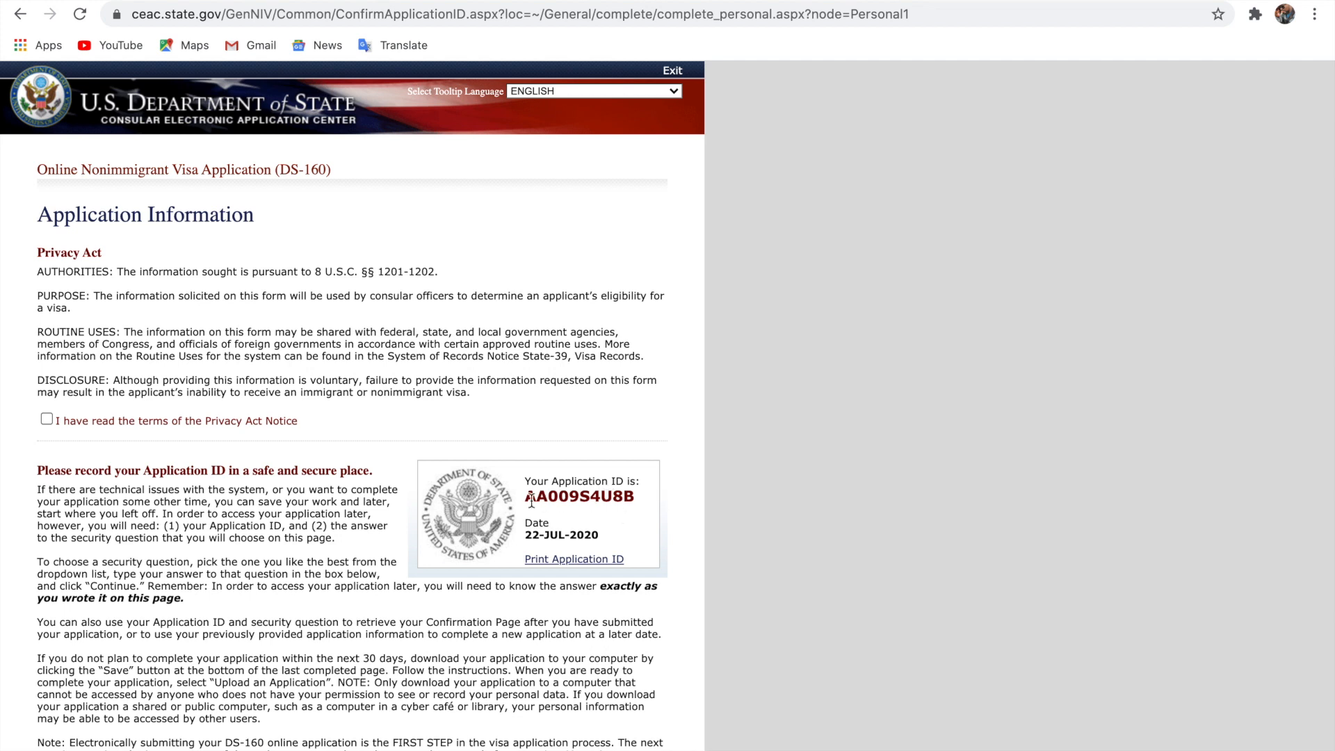
Agree to the Privacy Act notice on the Application Information page
click(46, 419)
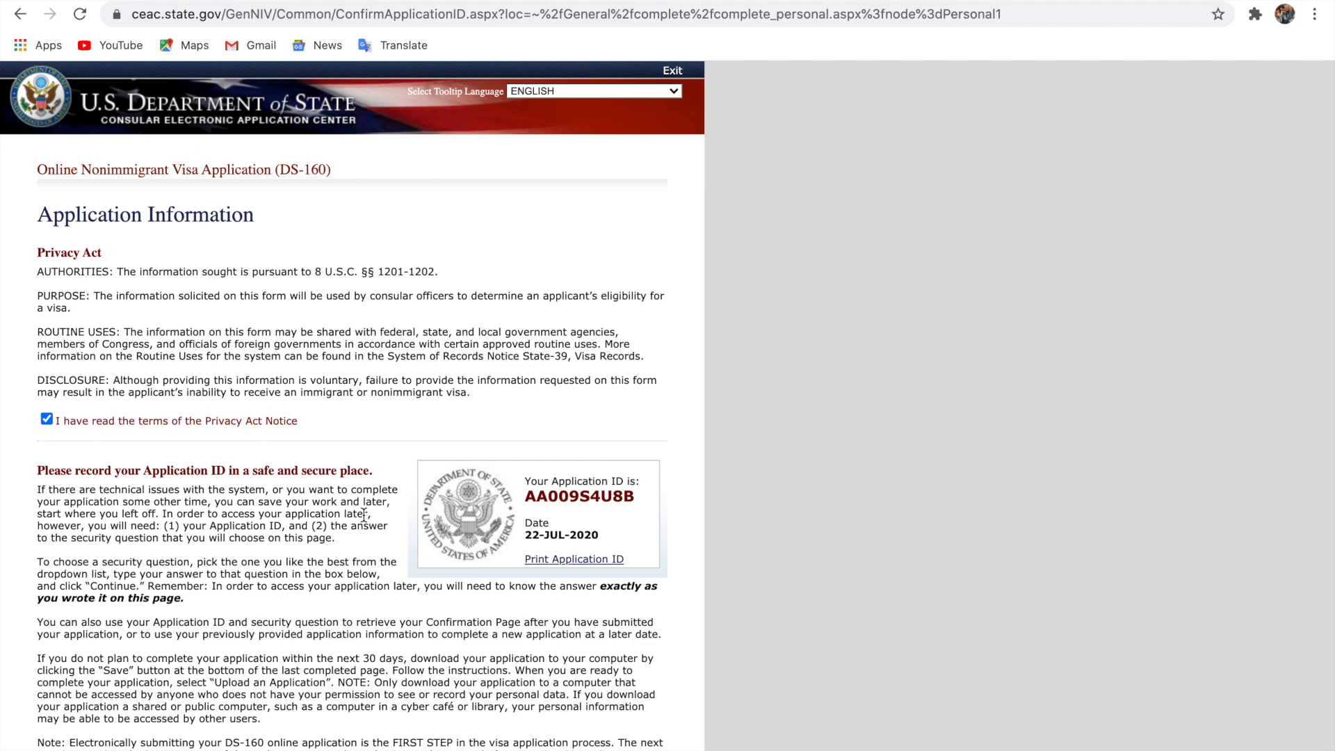
scroll(364, 514, up, 5)
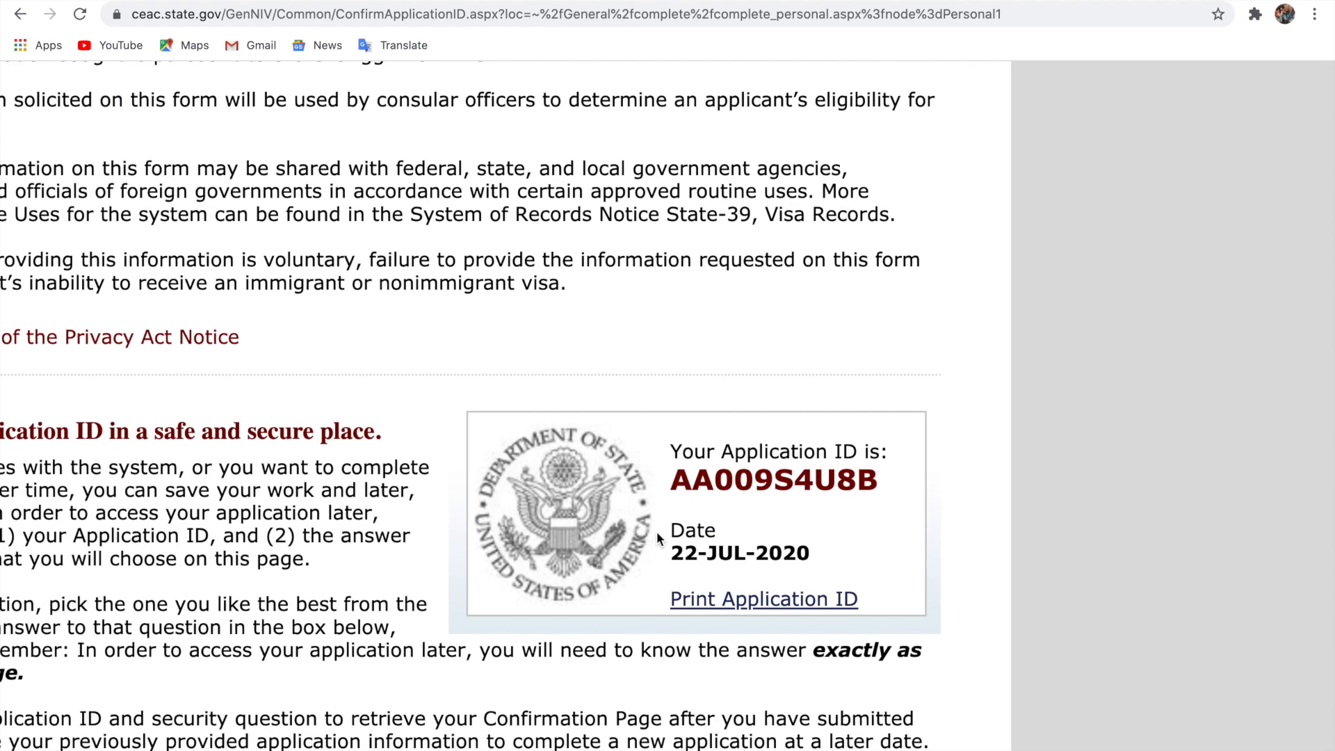
scroll(658, 534, left, 3)
scroll(658, 537, left, 1)
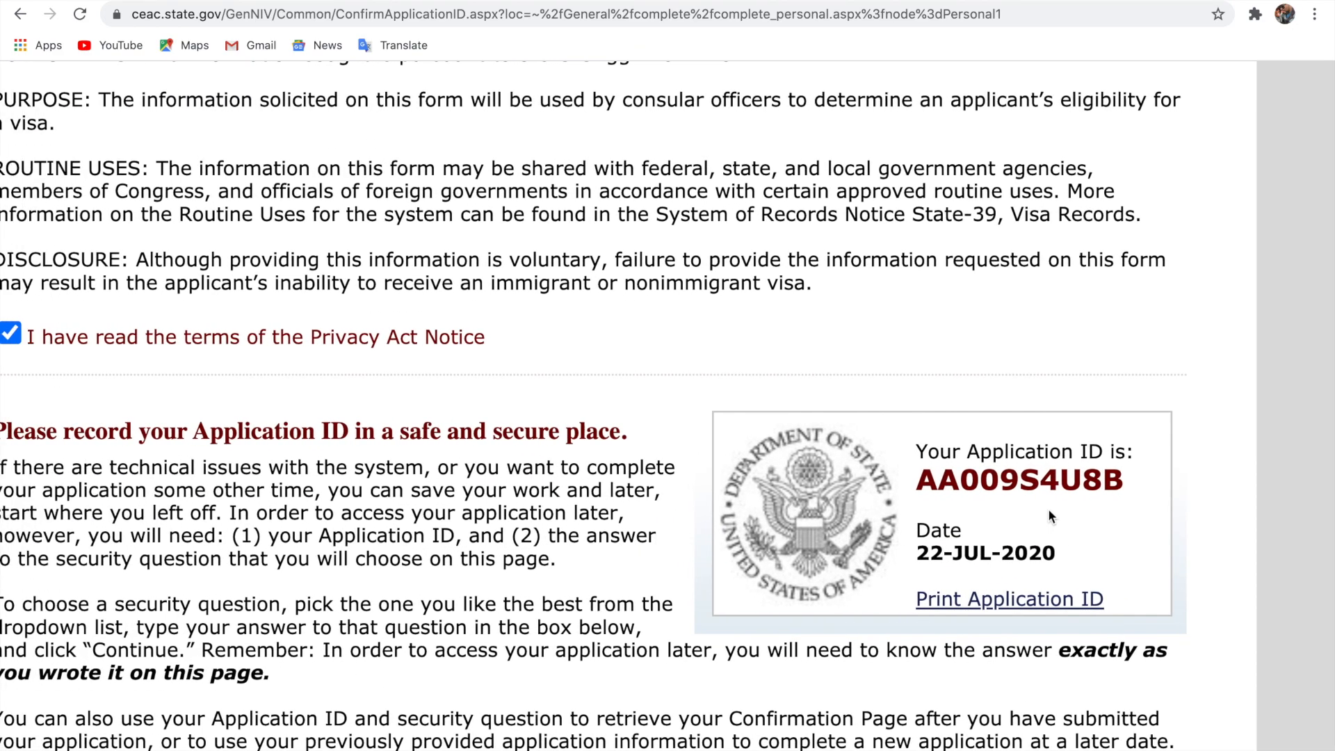
scroll(1033, 488, down, 6)
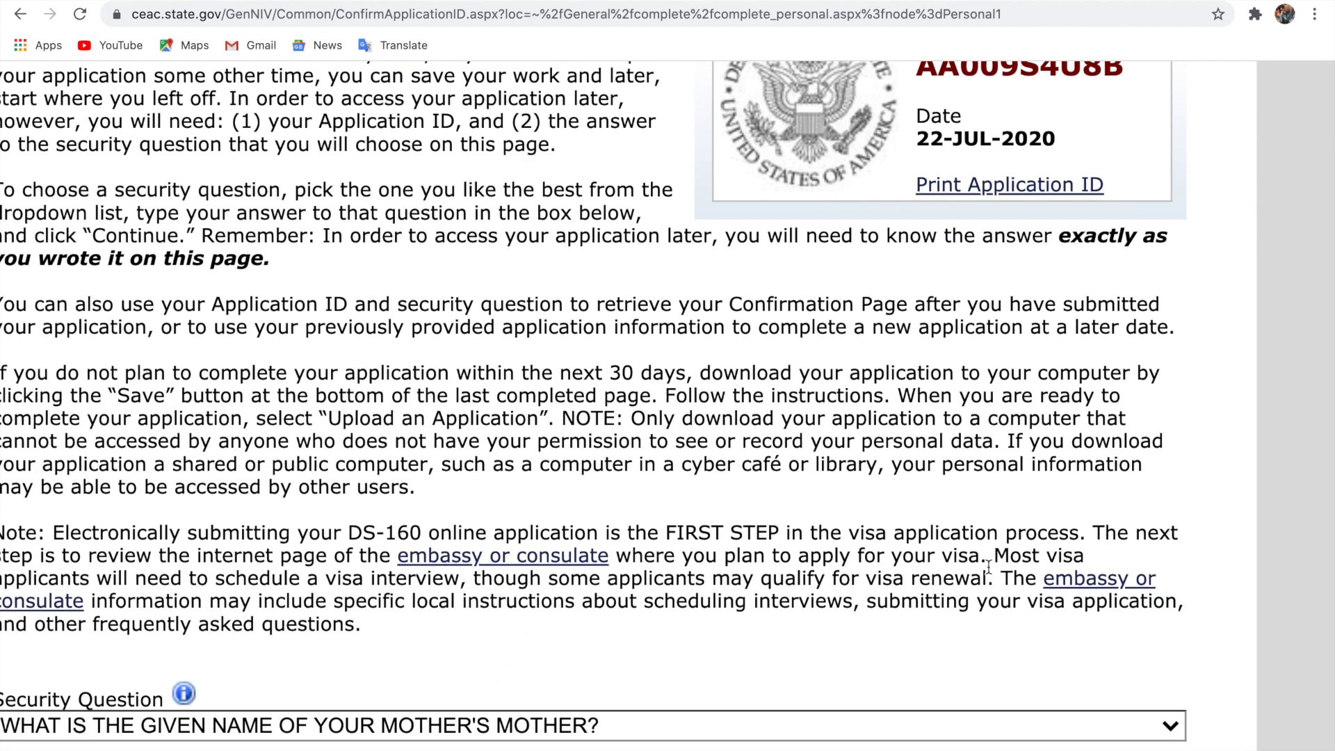
scroll(986, 569, down, 5)
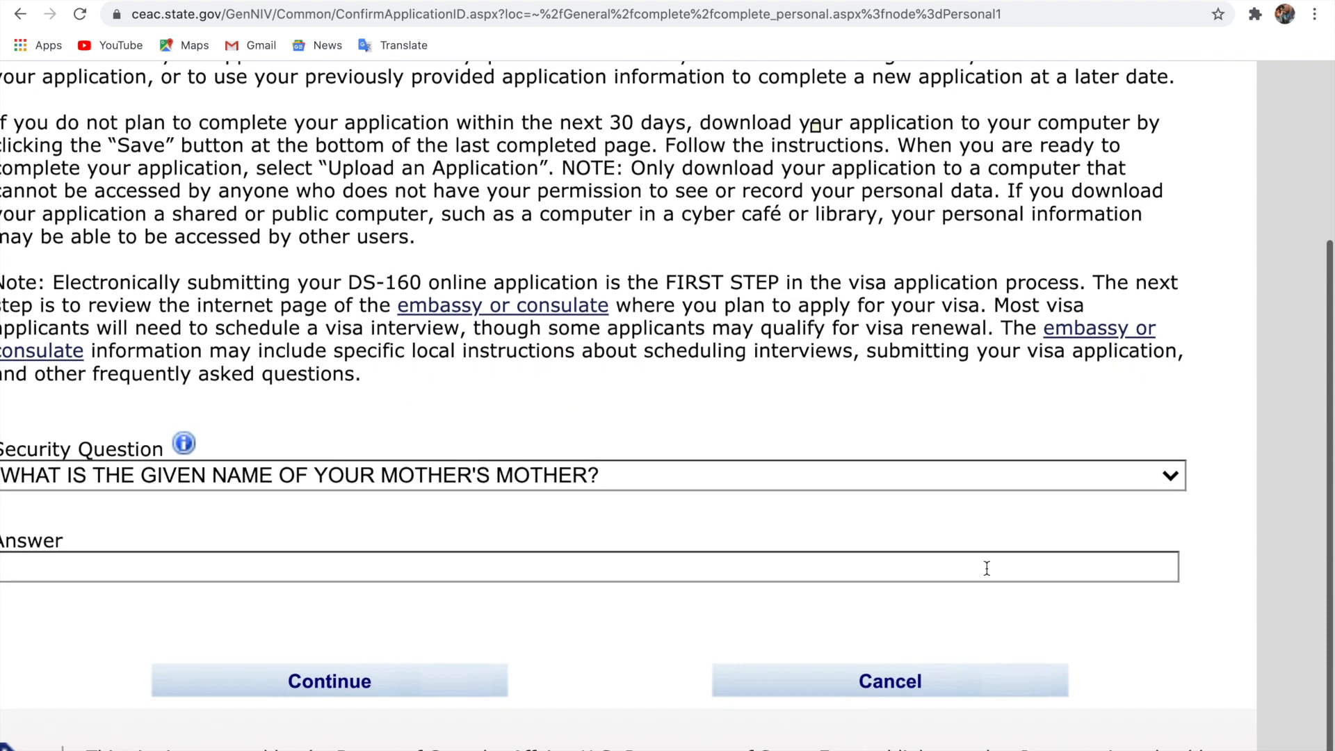
Keep the mother's mother security question, fill its saved answer, and continue
click(919, 431)
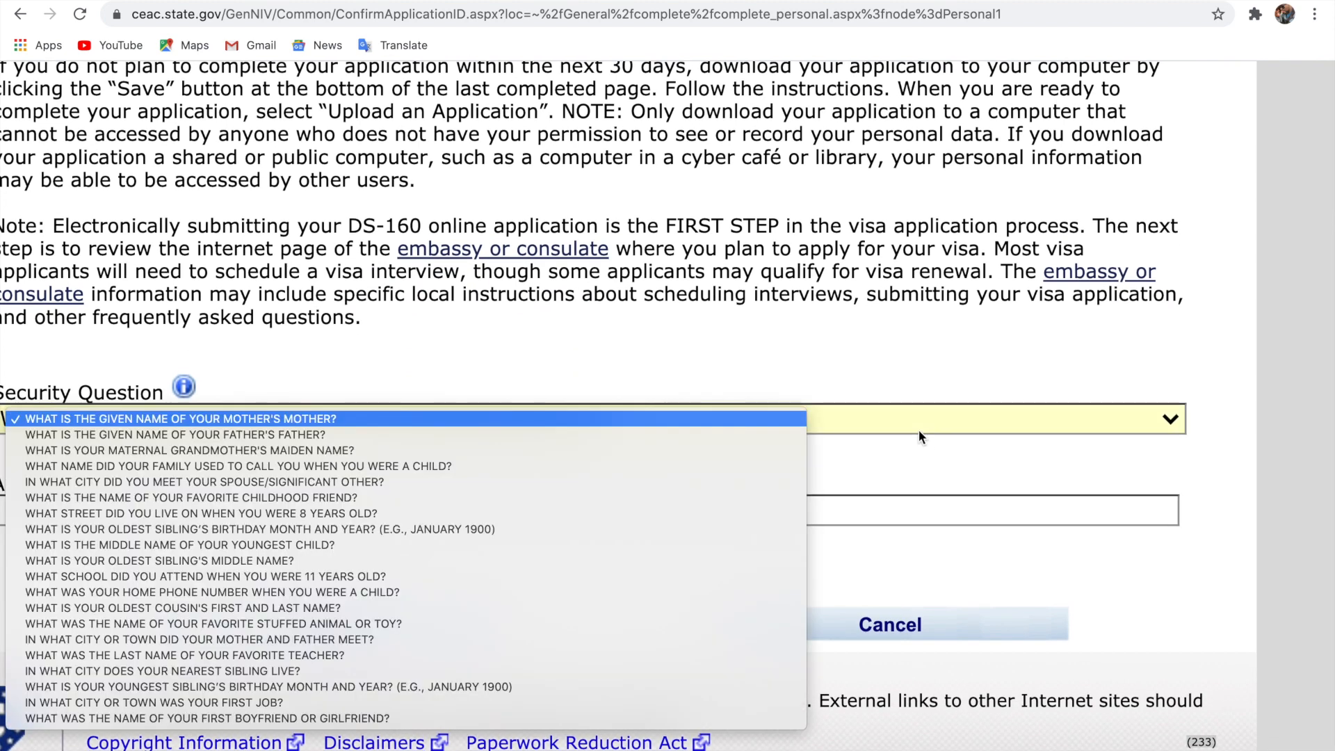
click(784, 411)
click(730, 510)
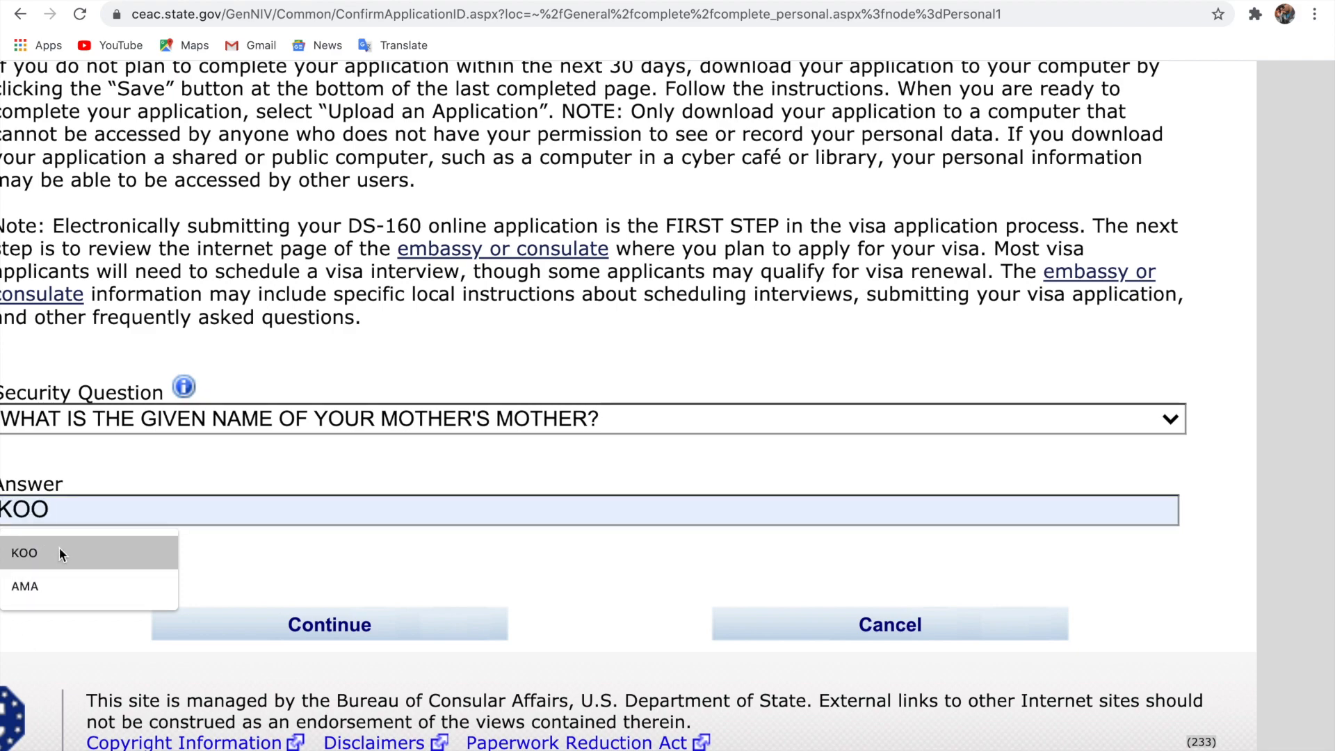
click(47, 588)
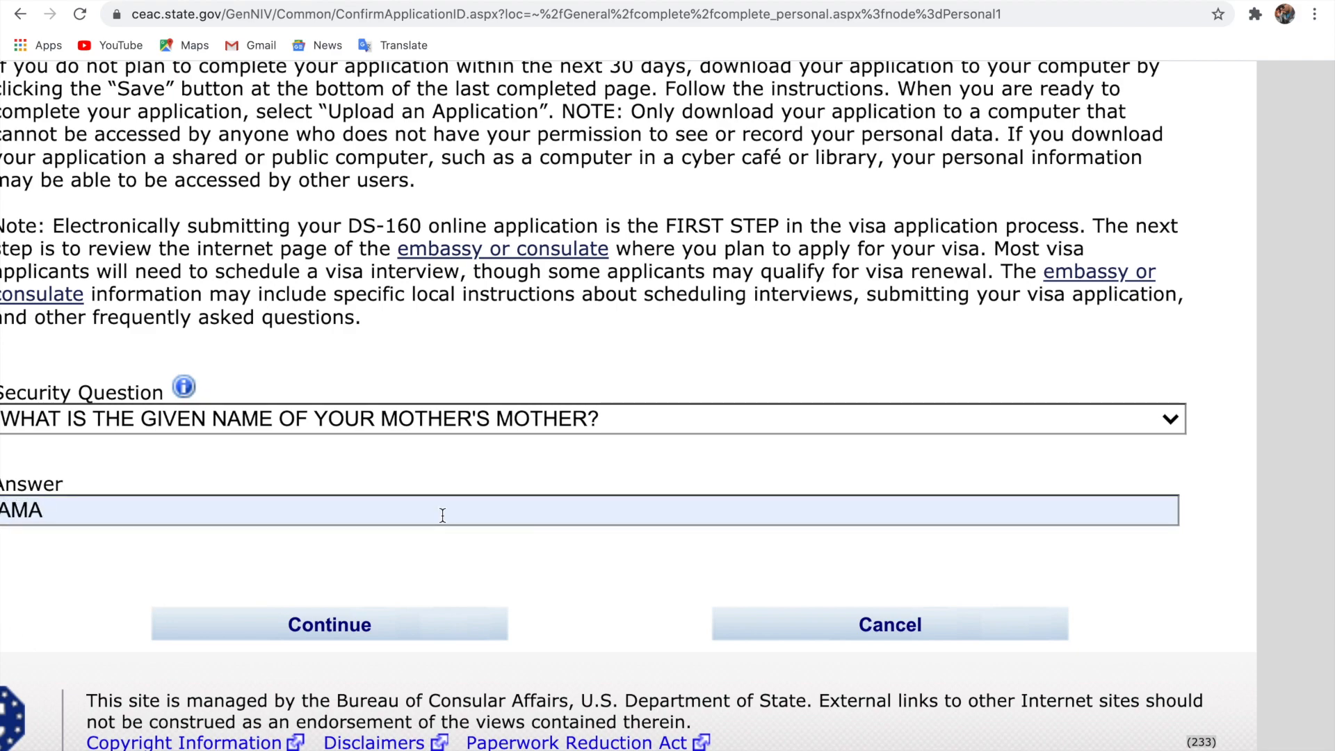
key(super+minus)
key(super+minus)
key(super+minus)
key(super+plus)
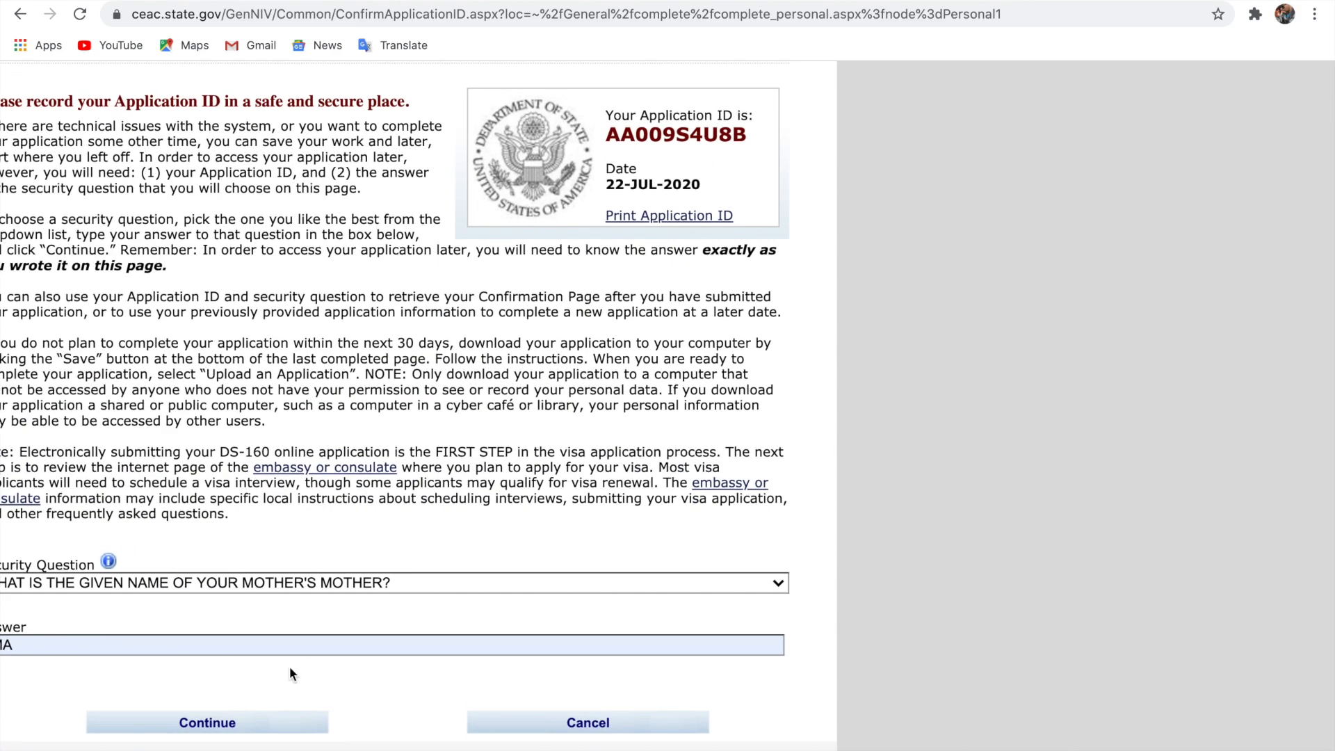
click(270, 723)
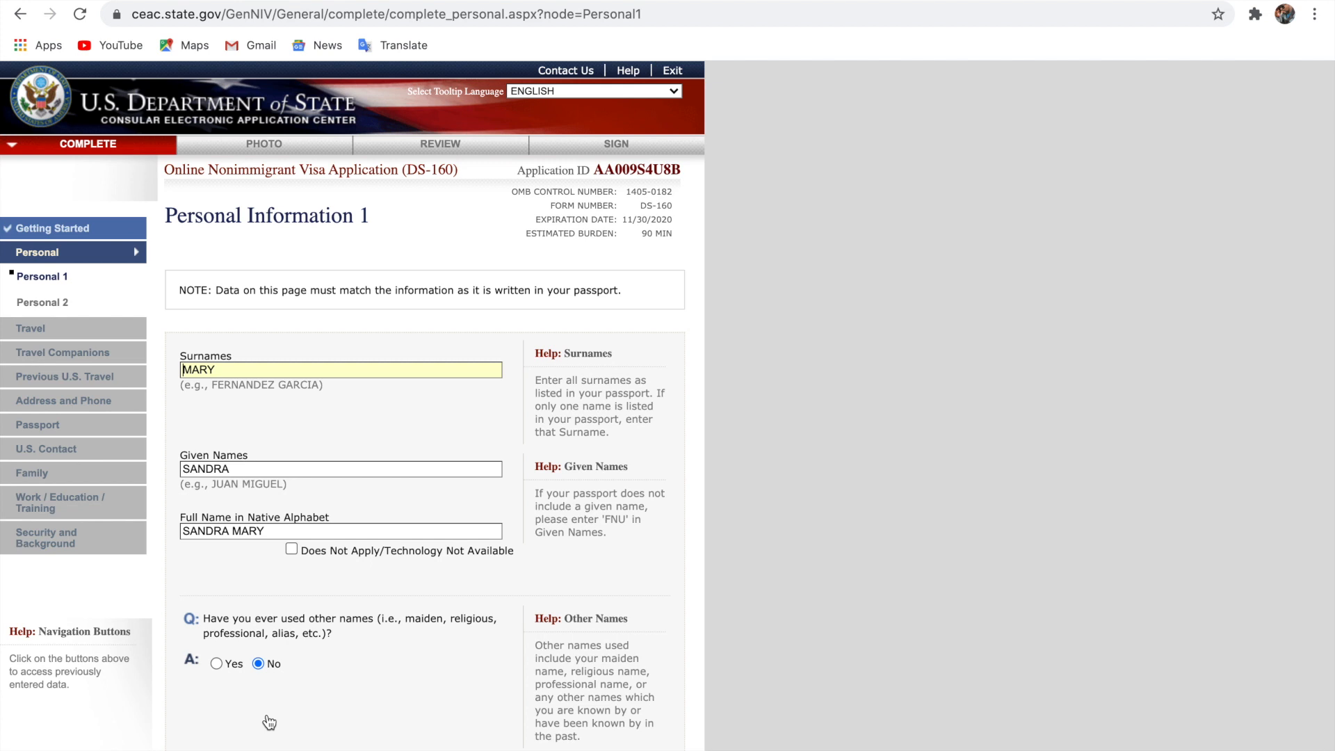
Check the prefilled Personal 1 fields, including birthplace Accra, Ghana and marital status Single, then continue
scroll(270, 723, down, 5)
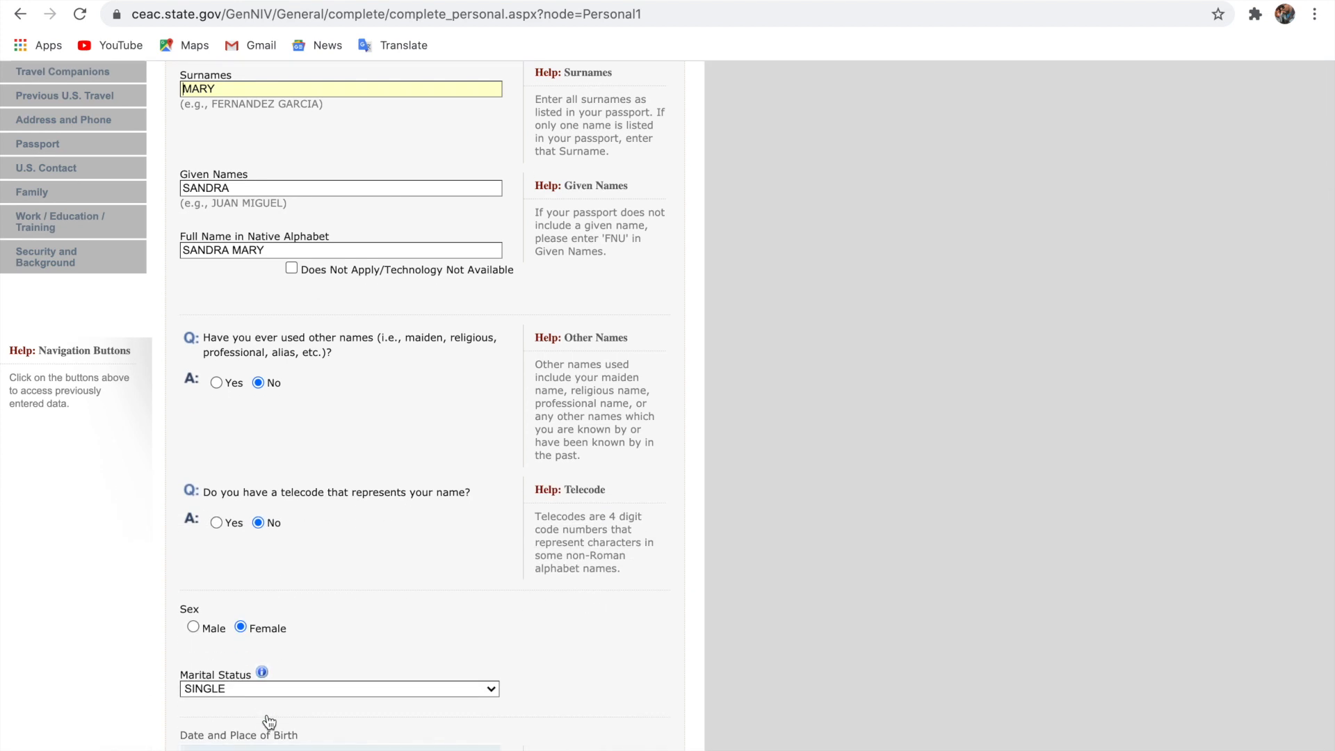
scroll(270, 723, down, 7)
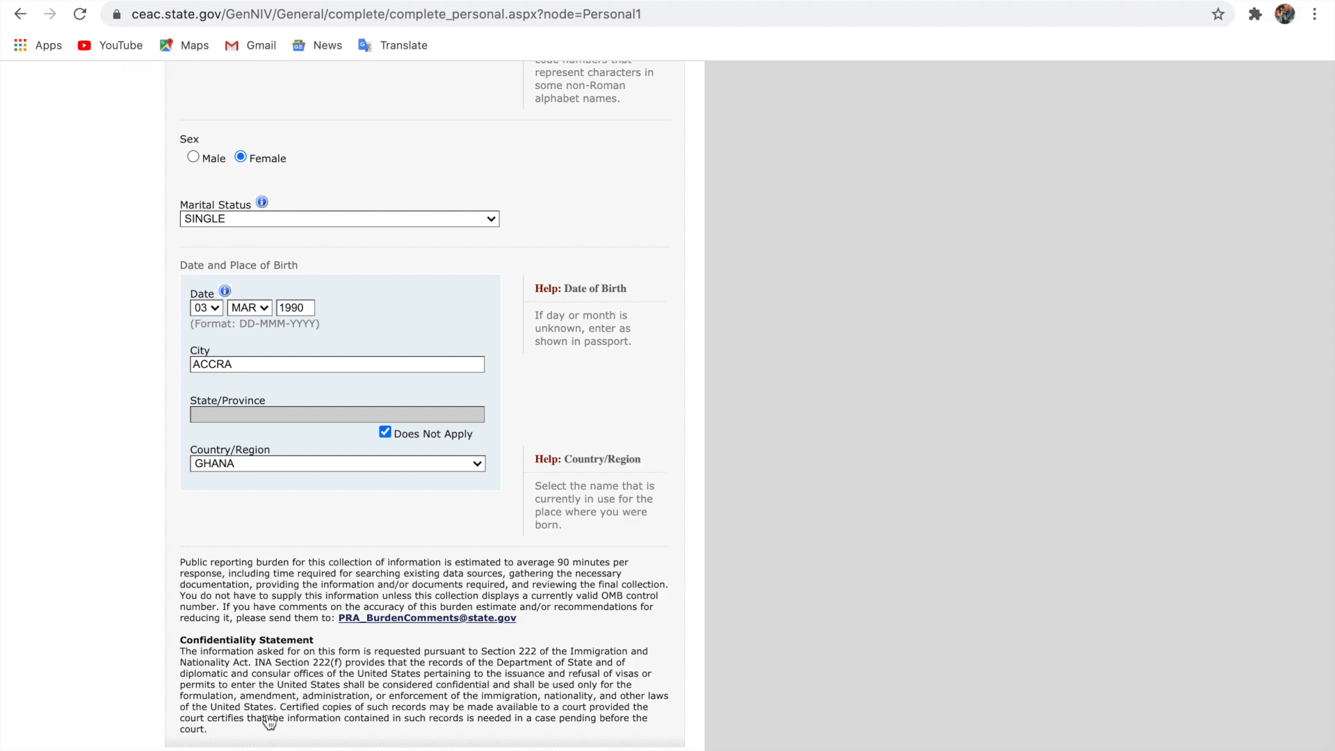
scroll(270, 723, down, 2)
scroll(270, 722, up, 3)
scroll(270, 723, up, 10)
scroll(270, 721, down, 13)
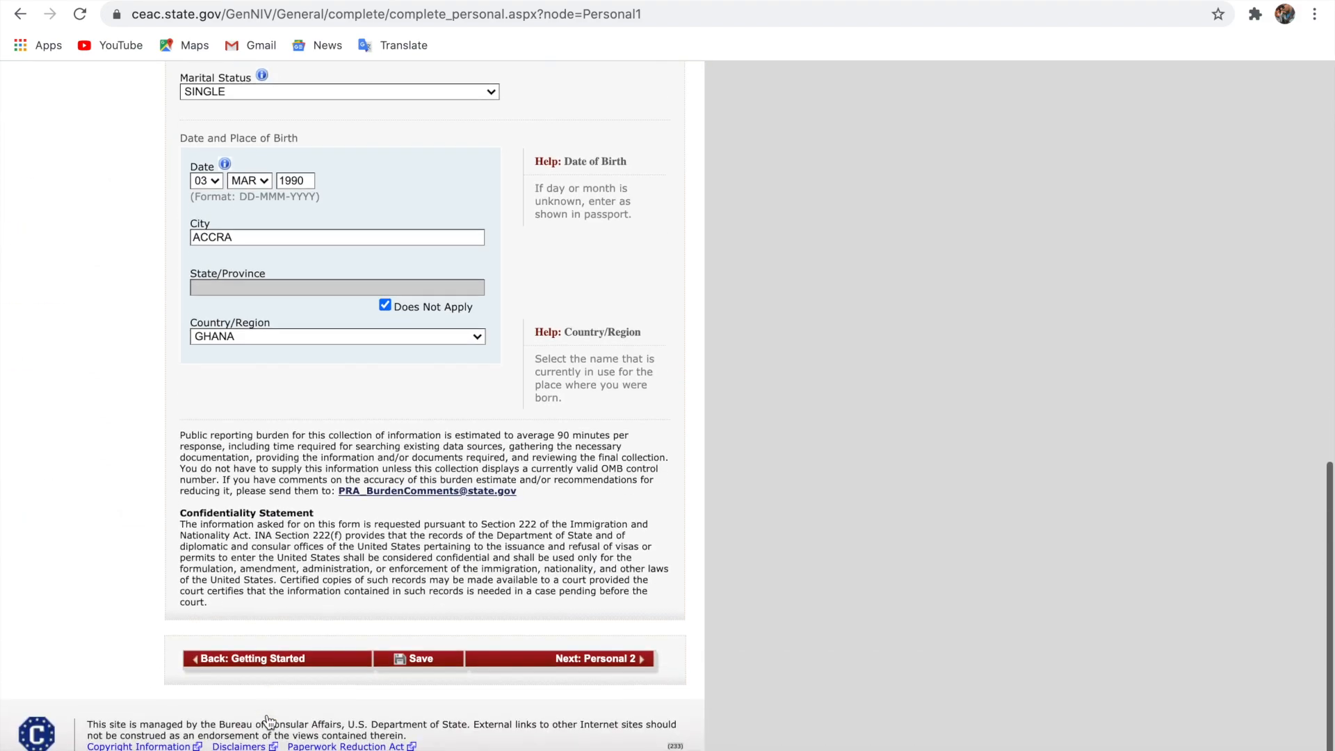
scroll(270, 722, up, 13)
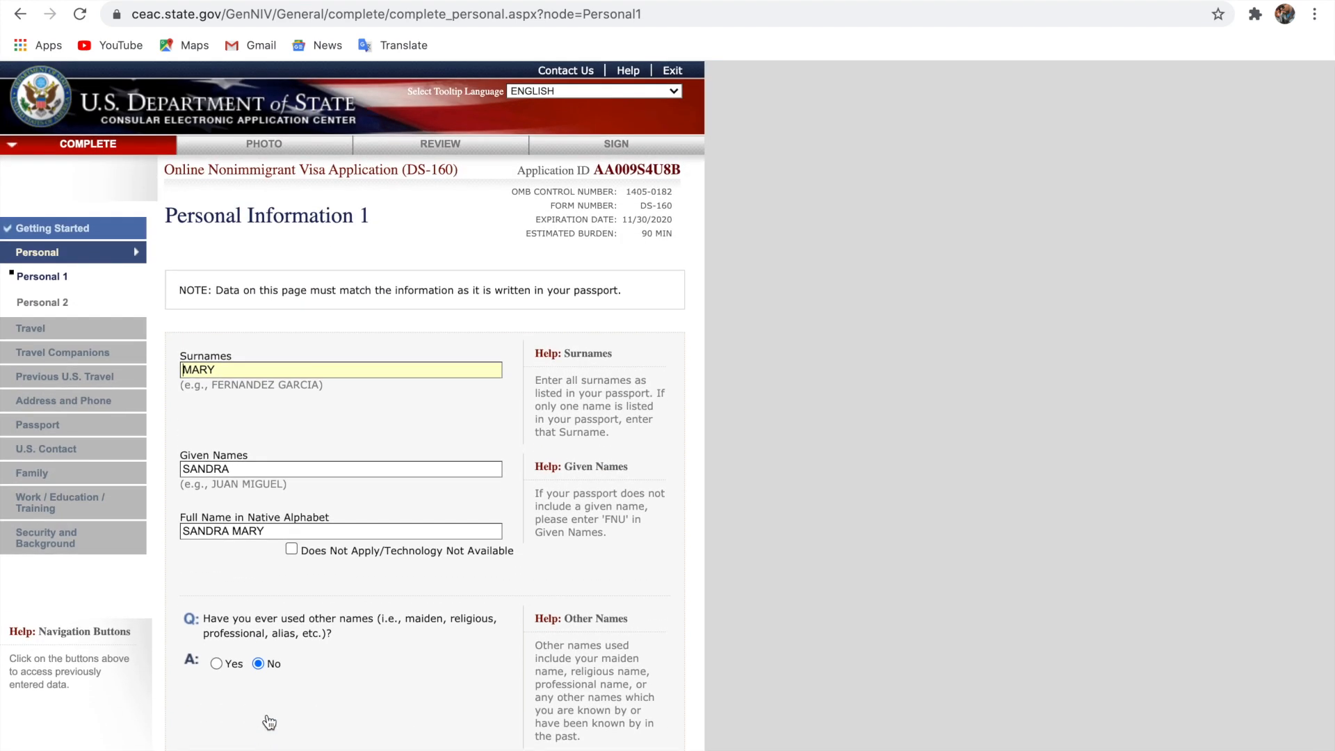
scroll(269, 723, down, 8)
scroll(270, 722, up, 4)
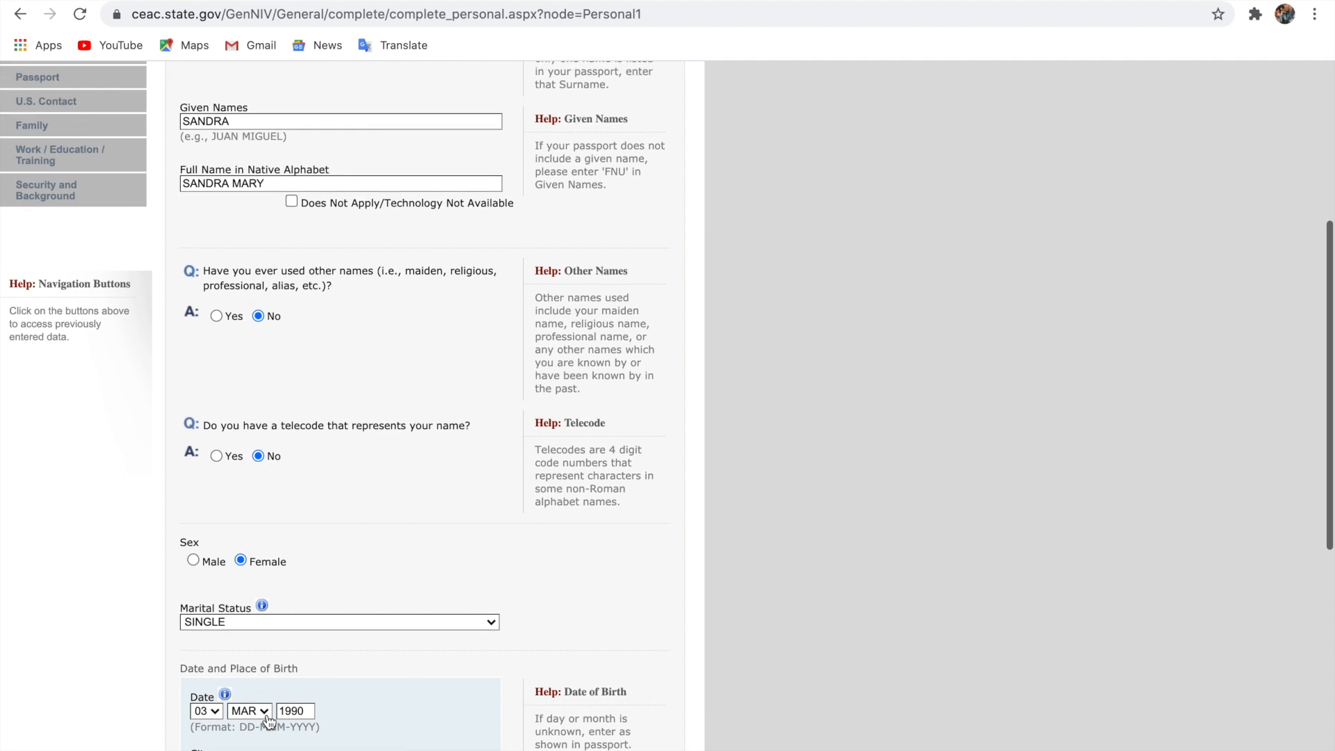
scroll(269, 723, up, 3)
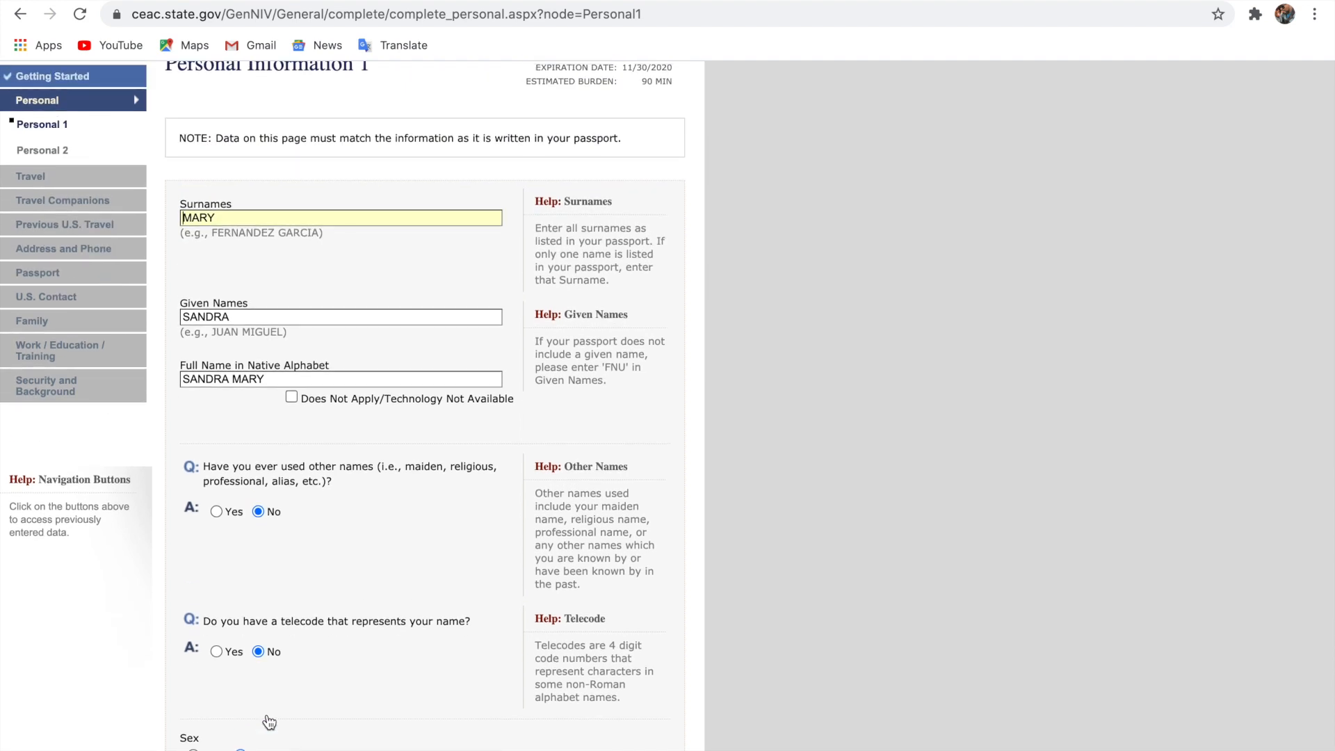
scroll(270, 723, down, 10)
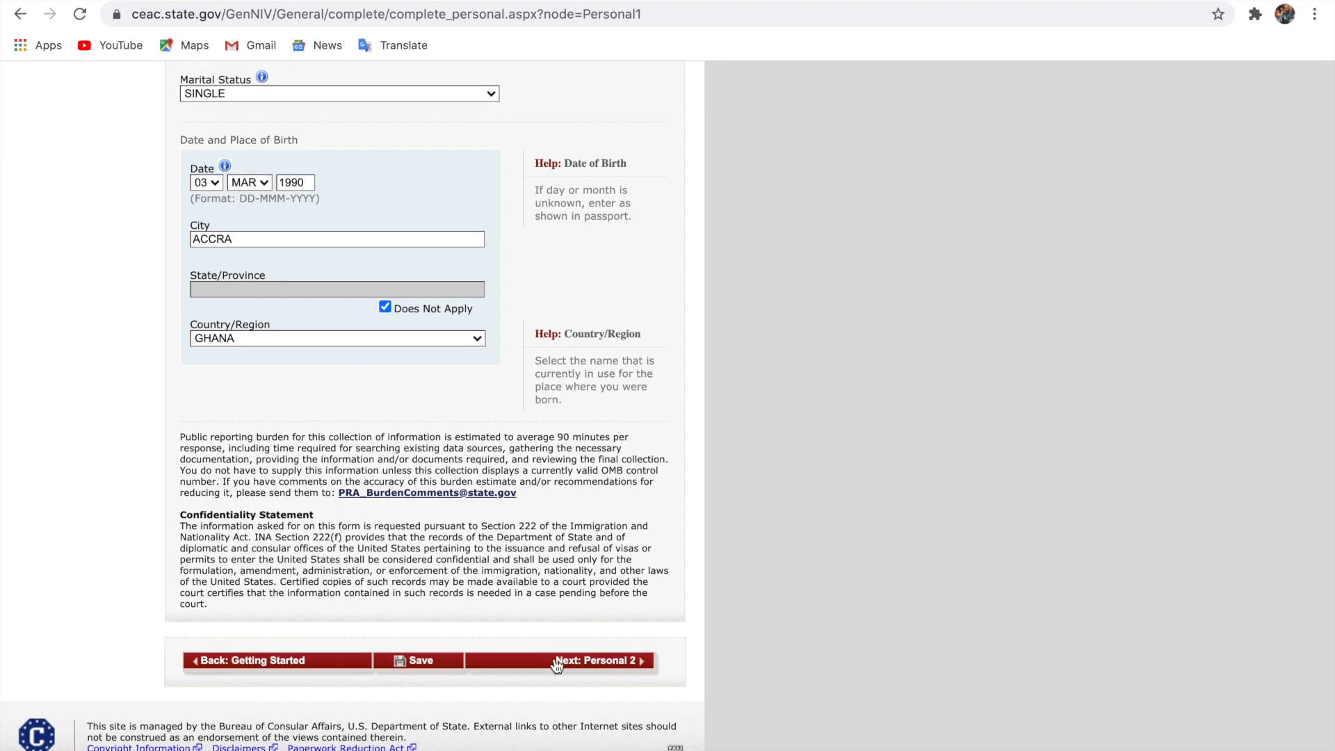
click(562, 665)
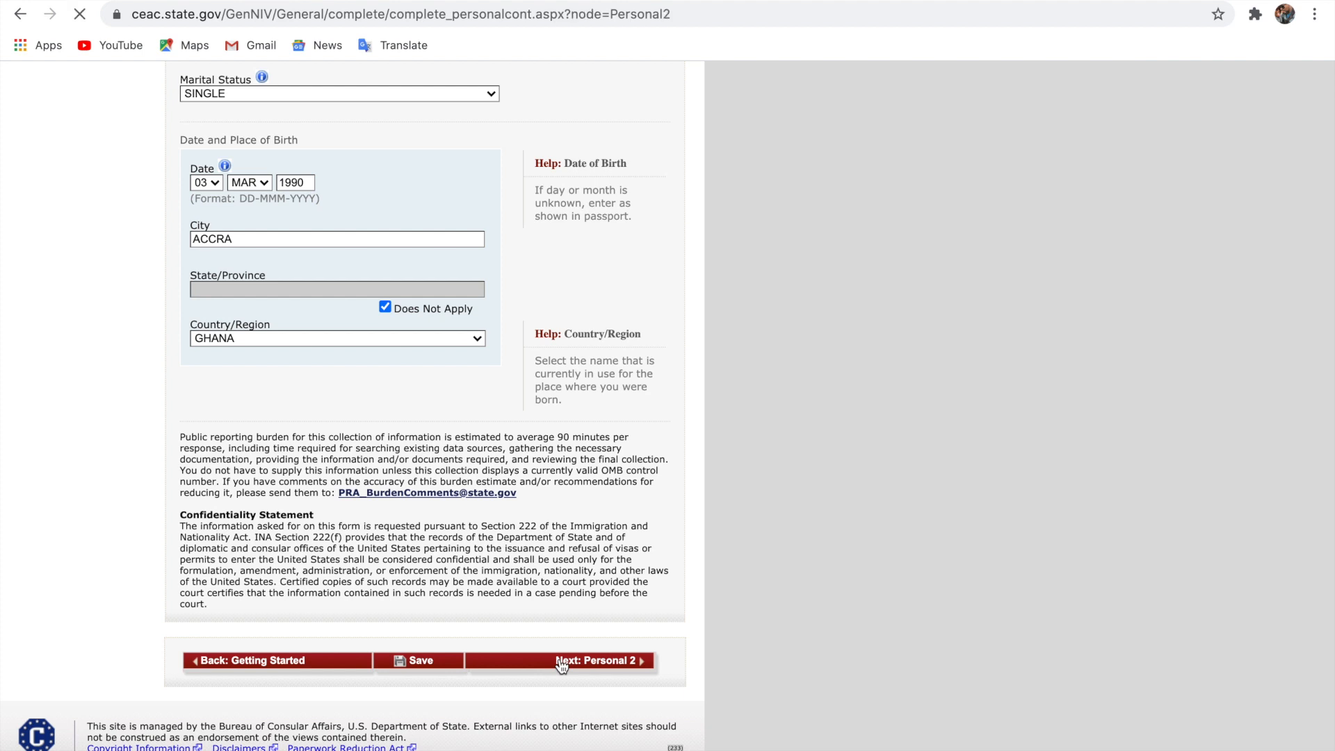
Answer No to the flagged permanent resident question and proceed to the prefilled K1 Travel Information page
scroll(425, 463, down, 3)
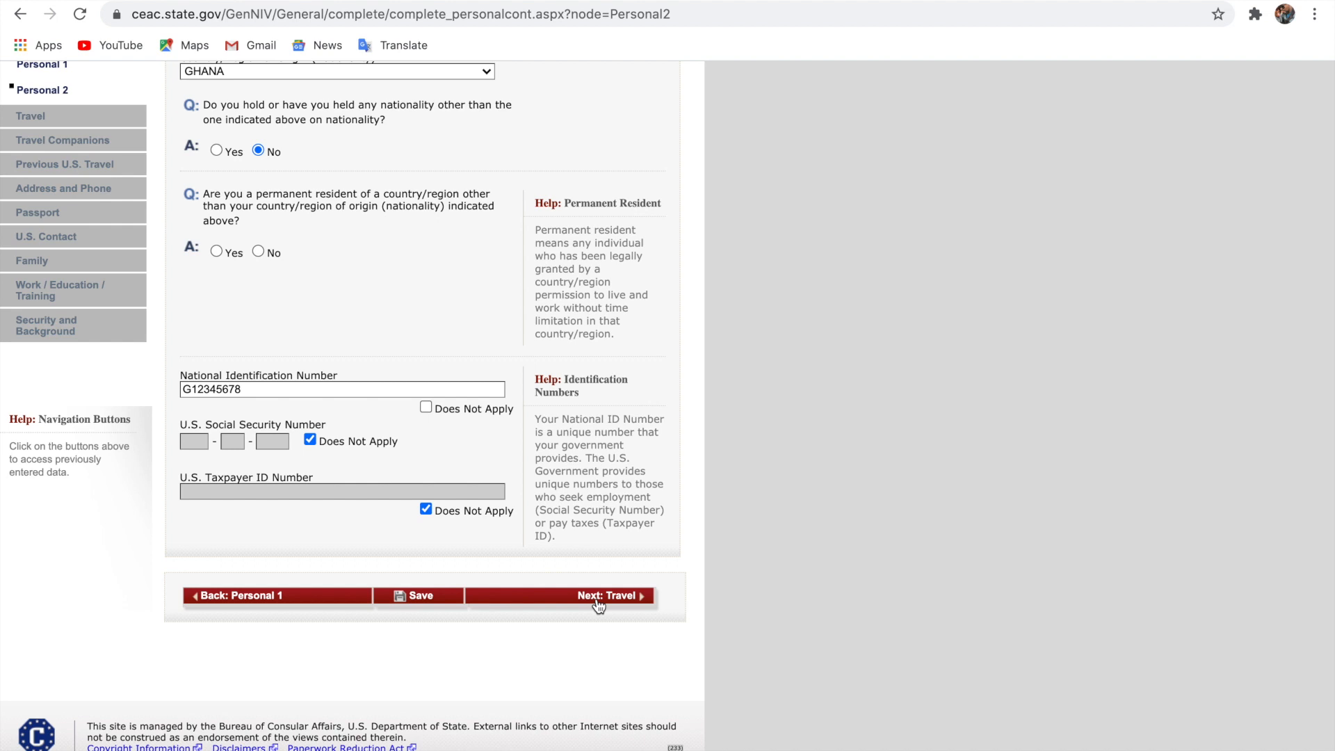
click(598, 597)
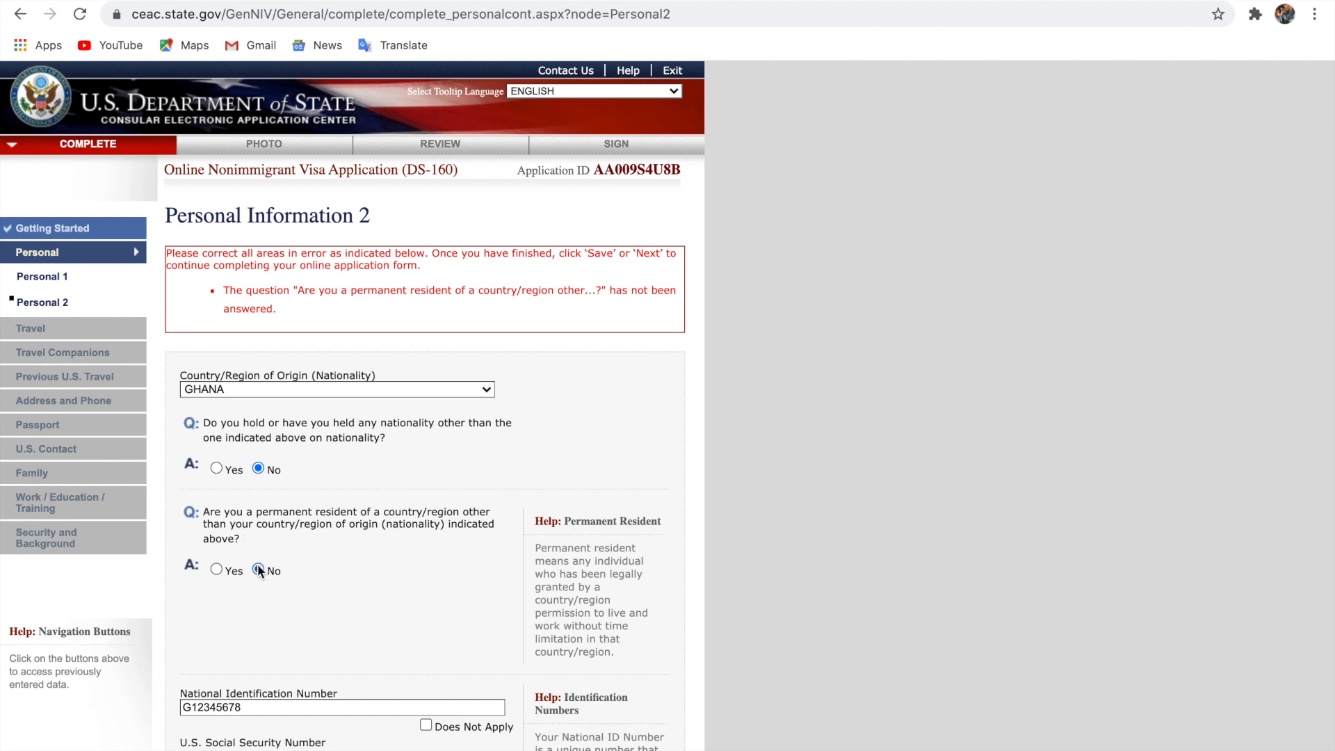
scroll(420, 624, down, 1)
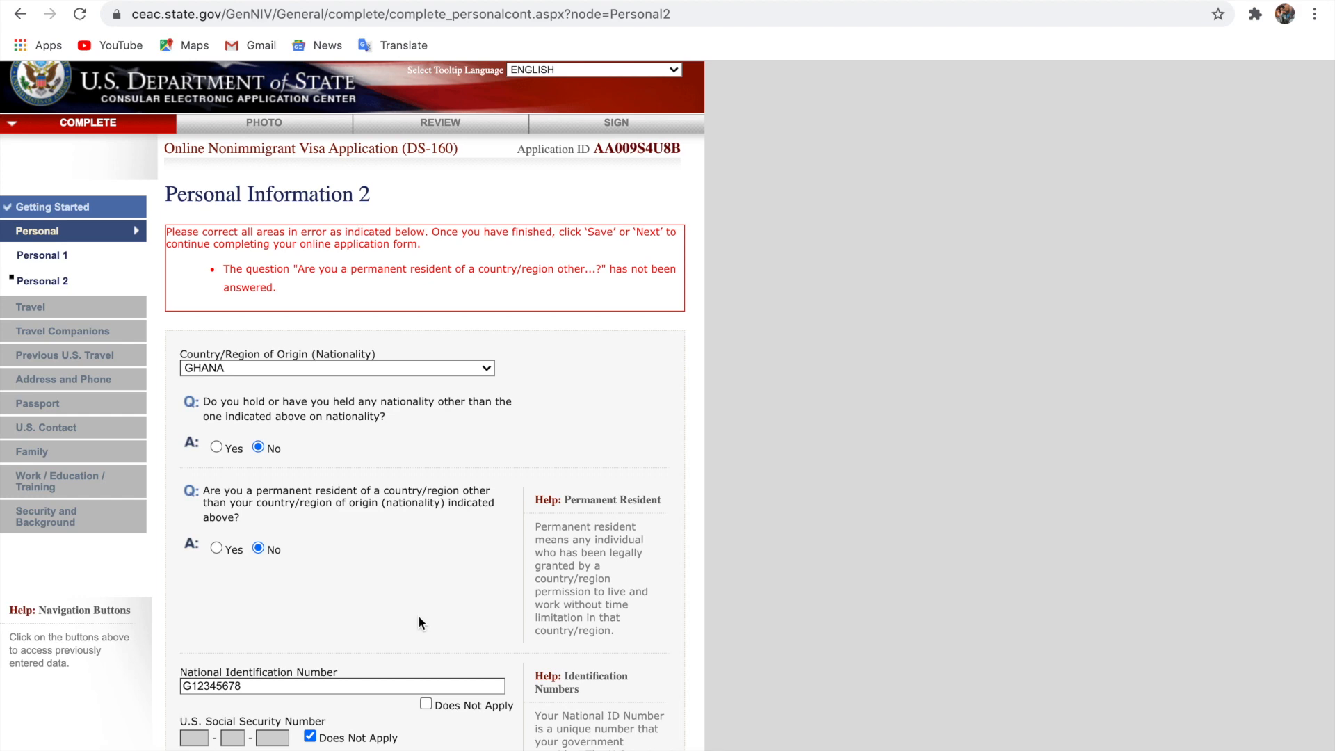
scroll(419, 615, down, 3)
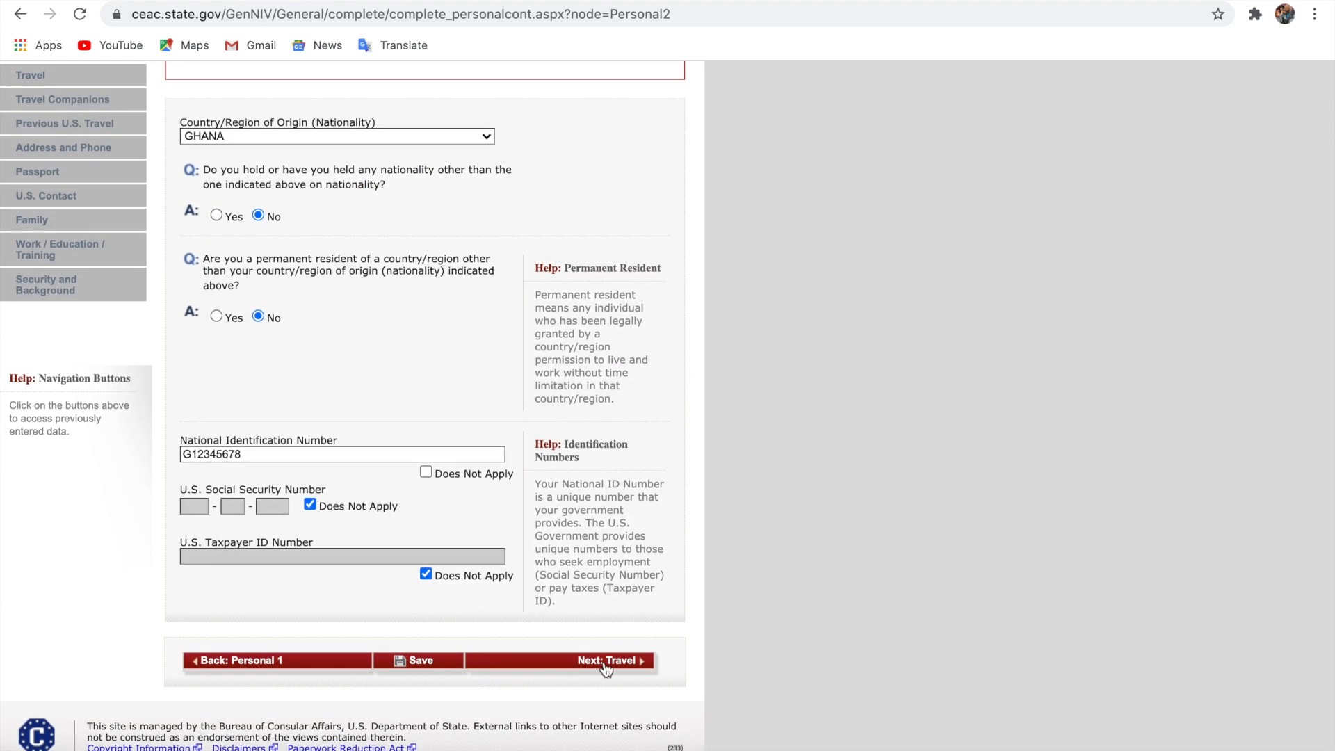
click(606, 662)
scroll(606, 670, down, 1)
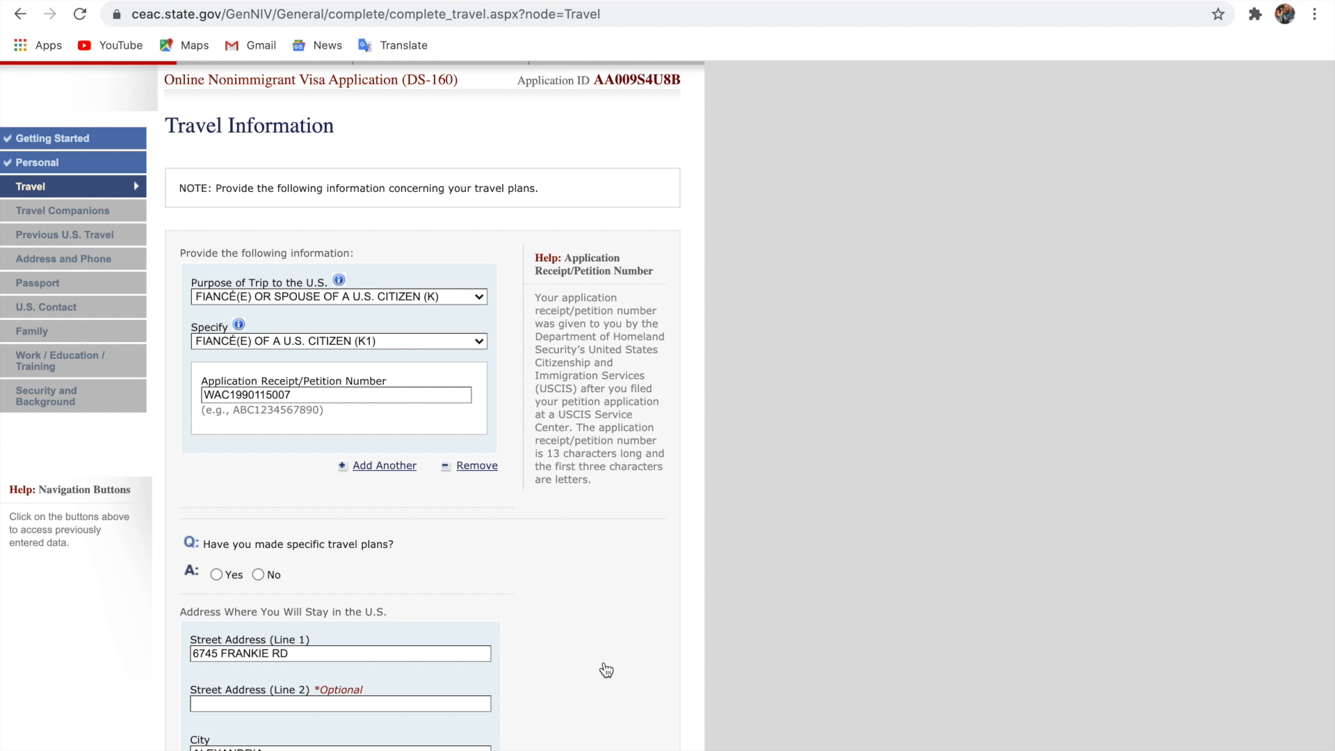
Answer No to specific travel plans and set the intended arrival date to 04 OCT 2021
scroll(606, 669, down, 1)
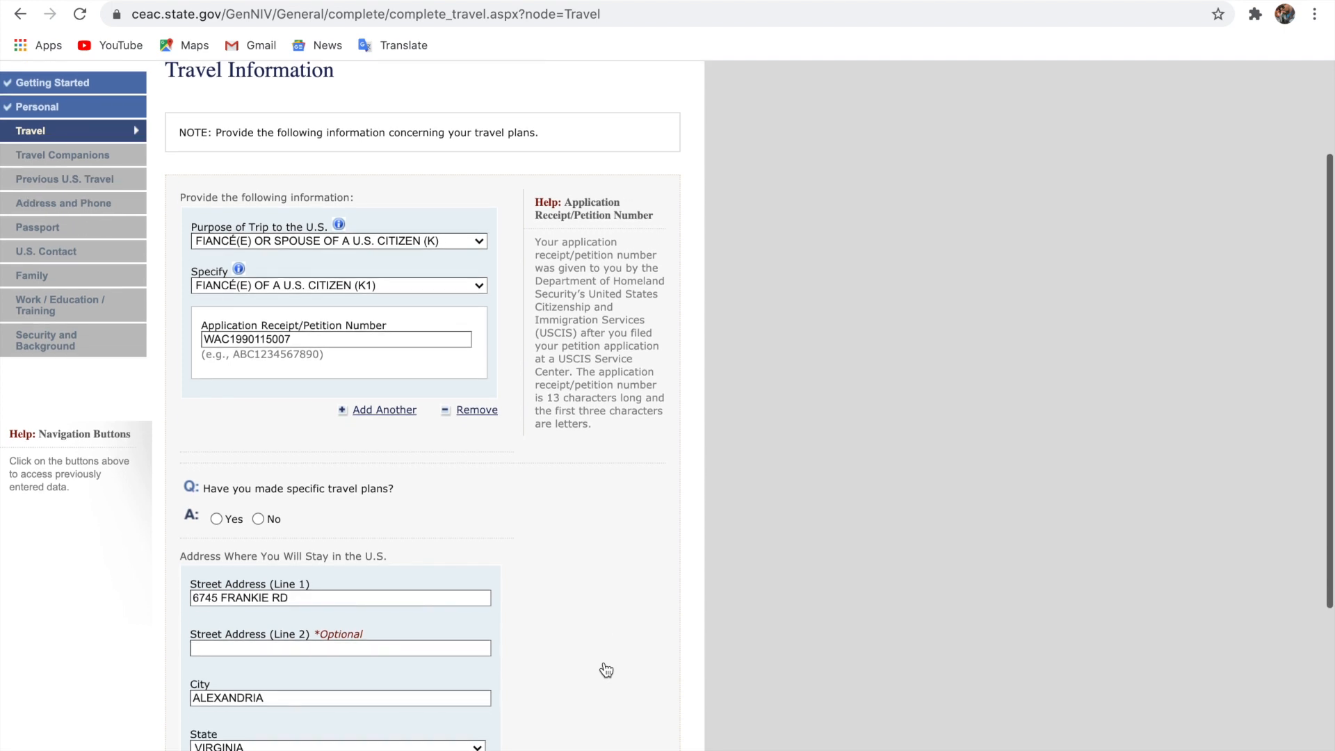
click(258, 519)
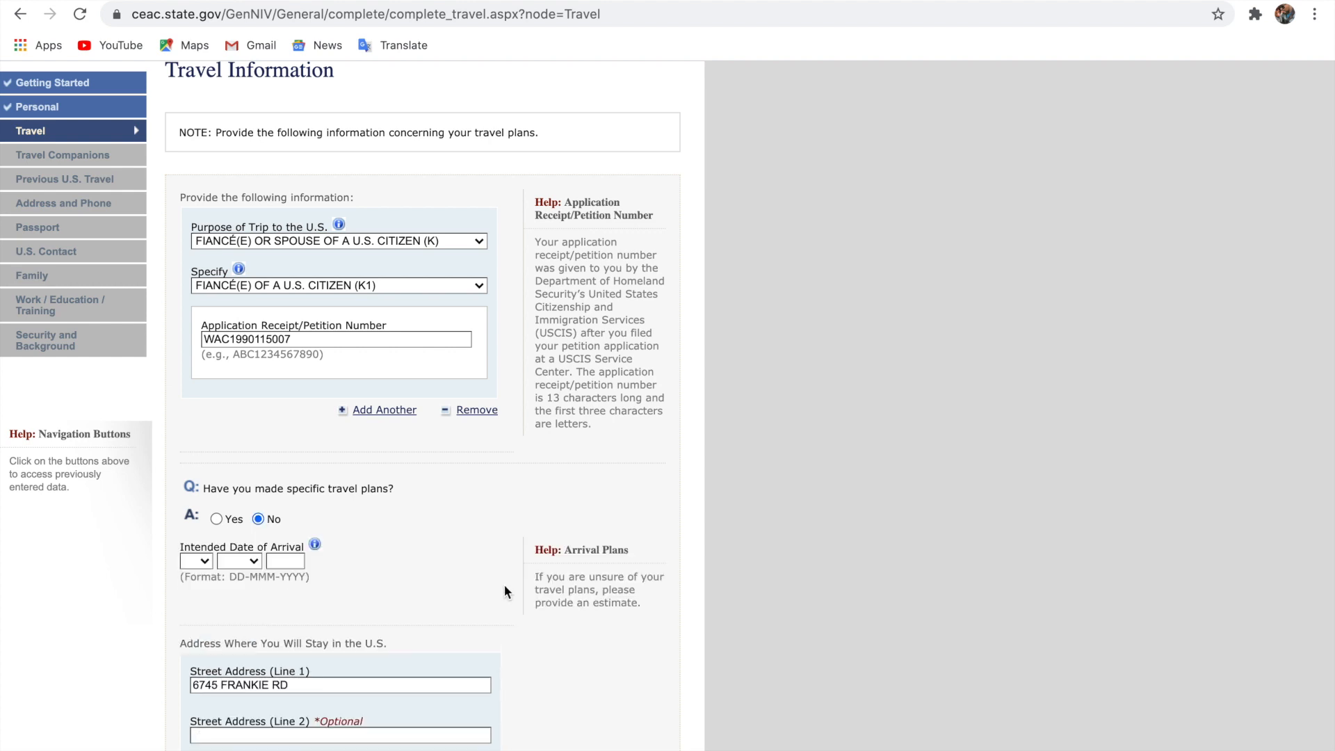
click(203, 563)
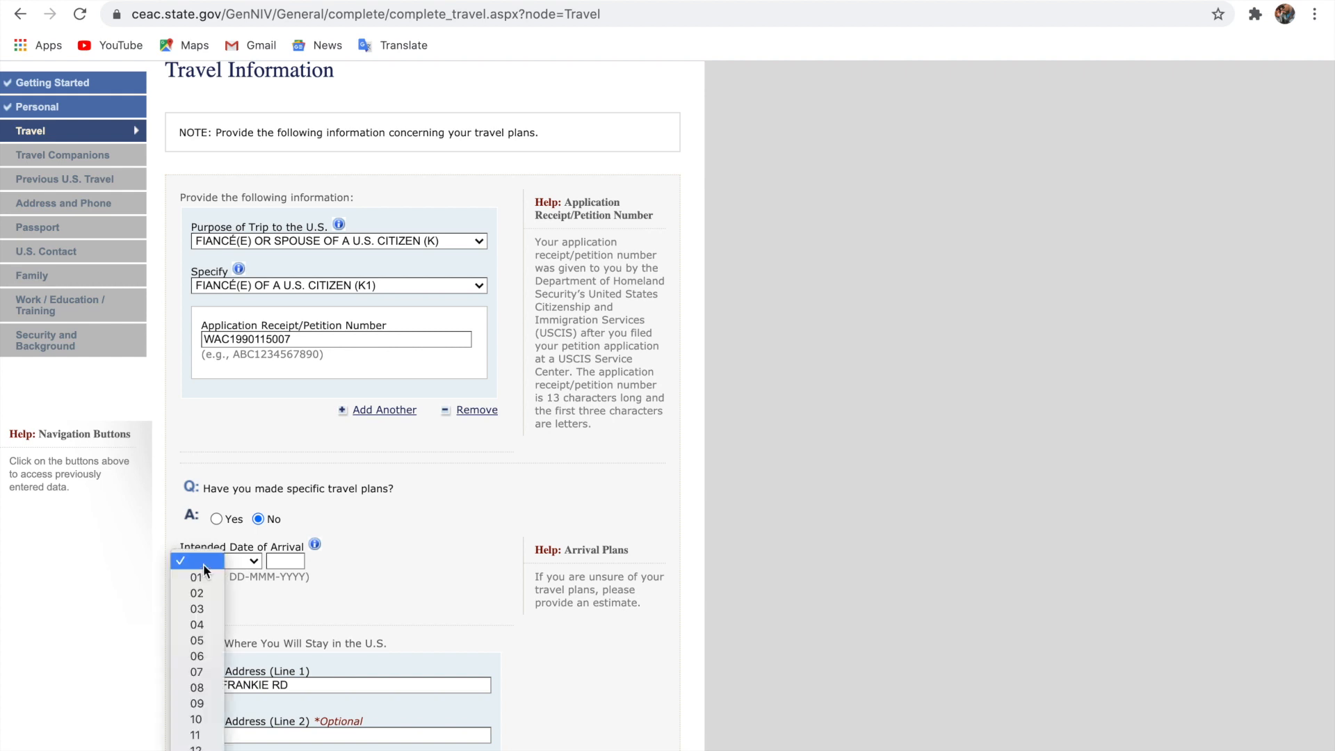
click(198, 626)
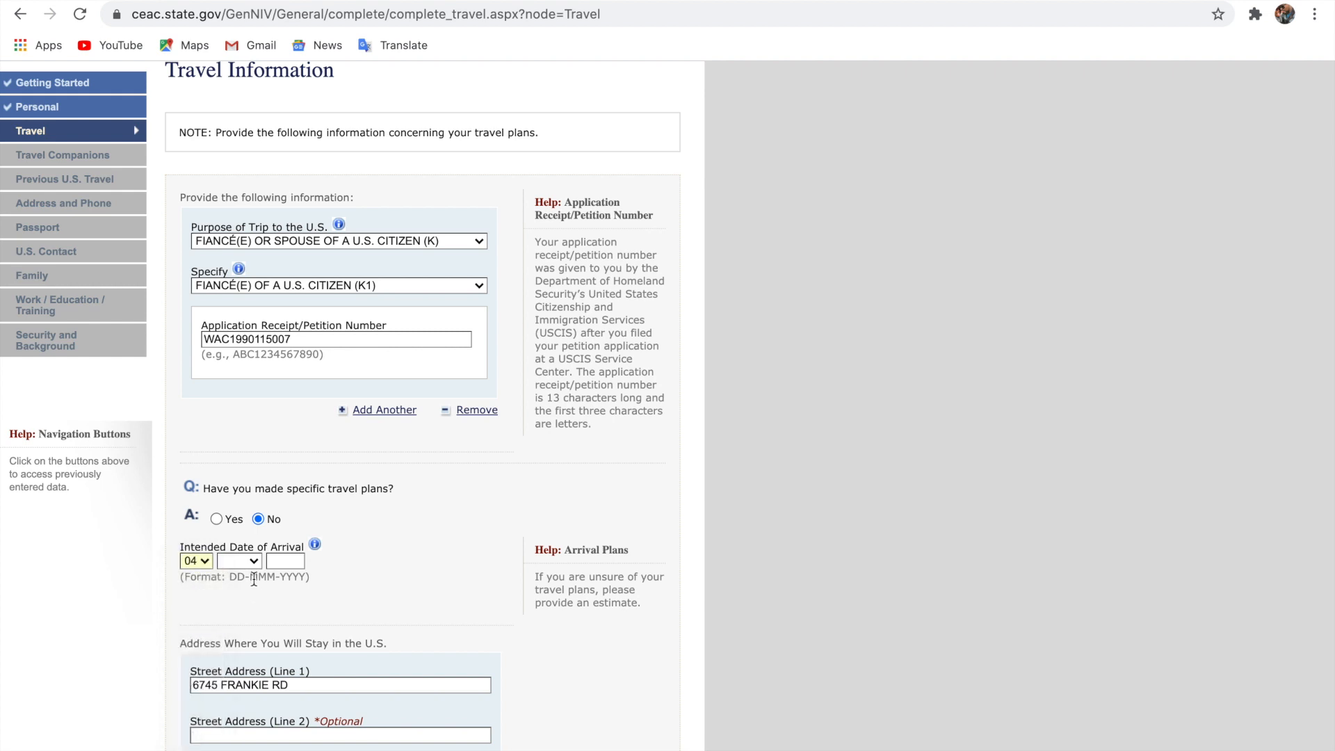
click(253, 565)
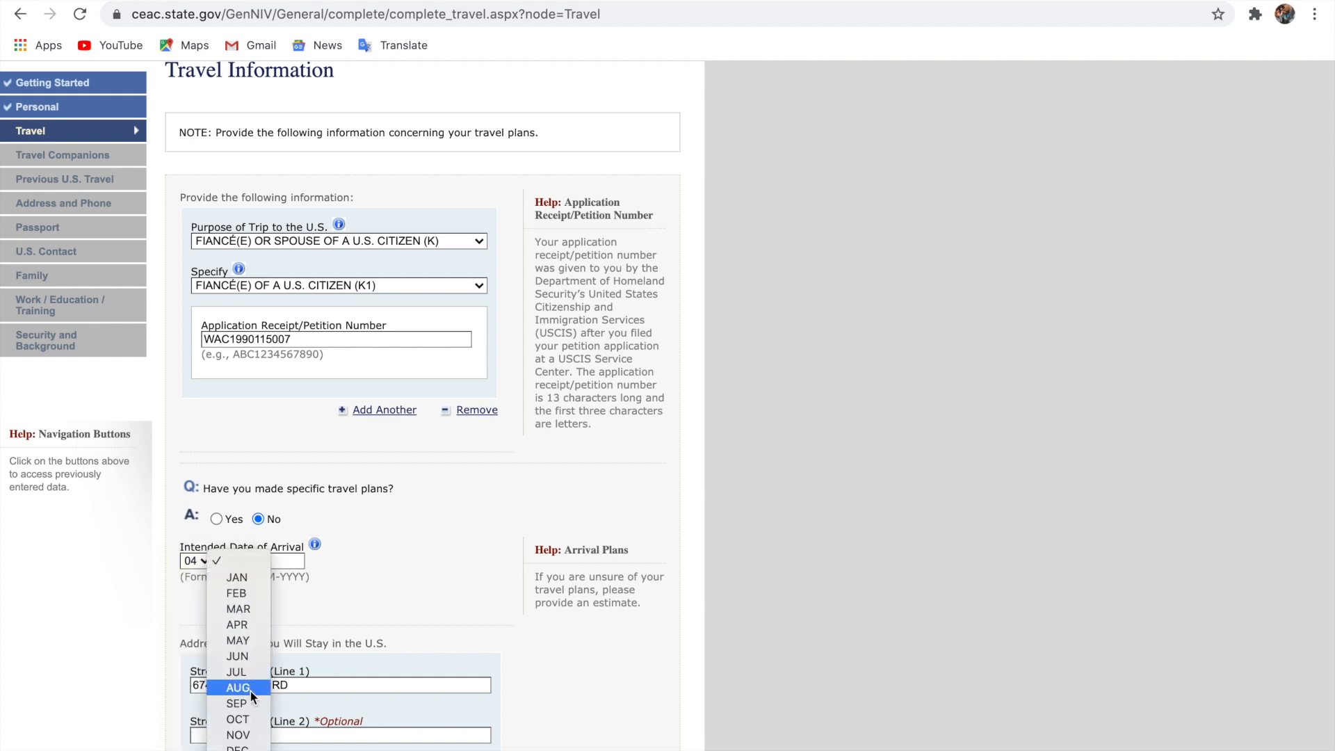
click(250, 719)
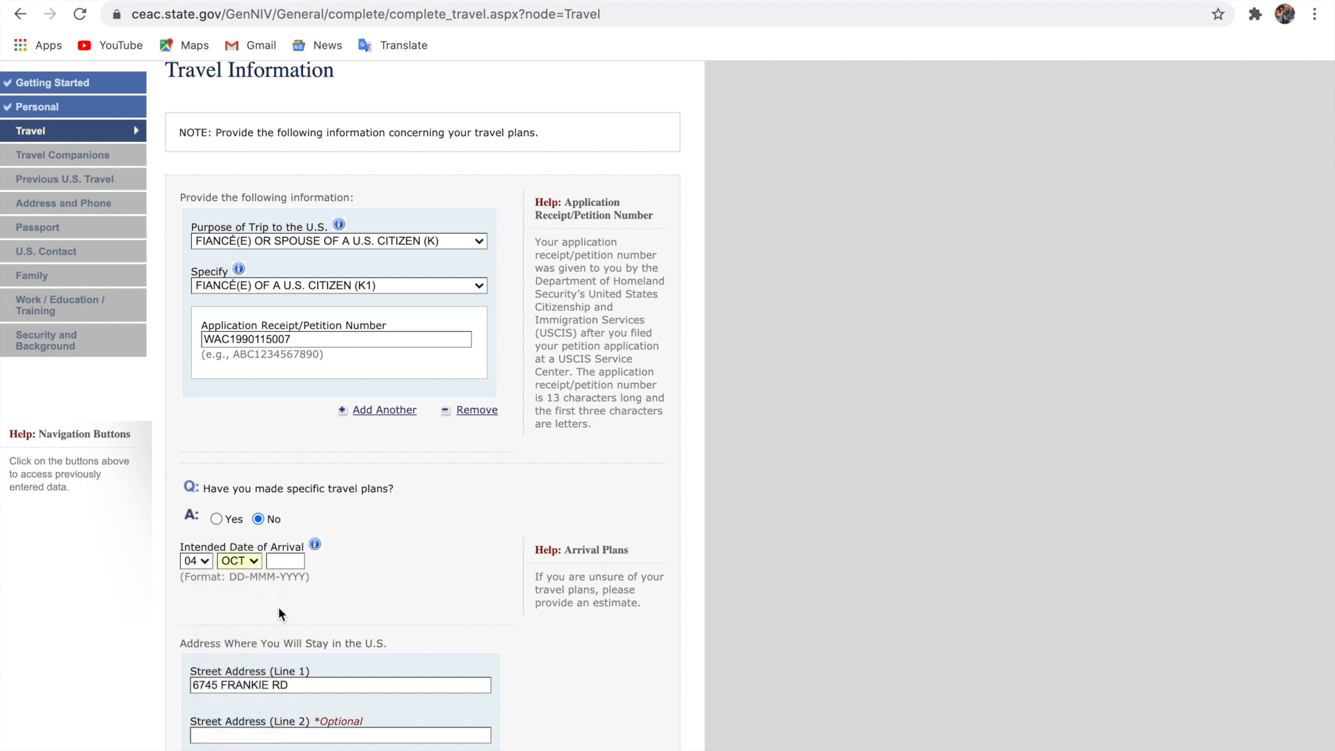
click(285, 560)
click(283, 622)
scroll(395, 621, down, 5)
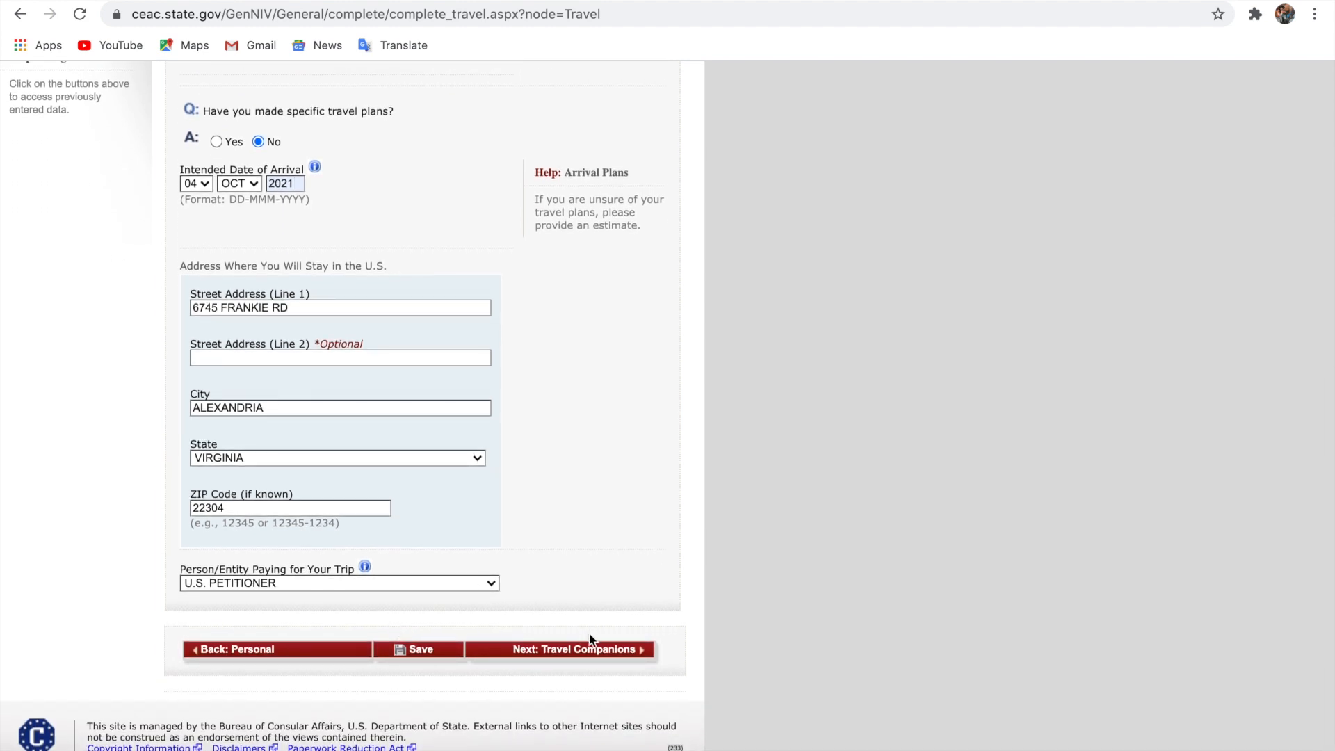
click(586, 653)
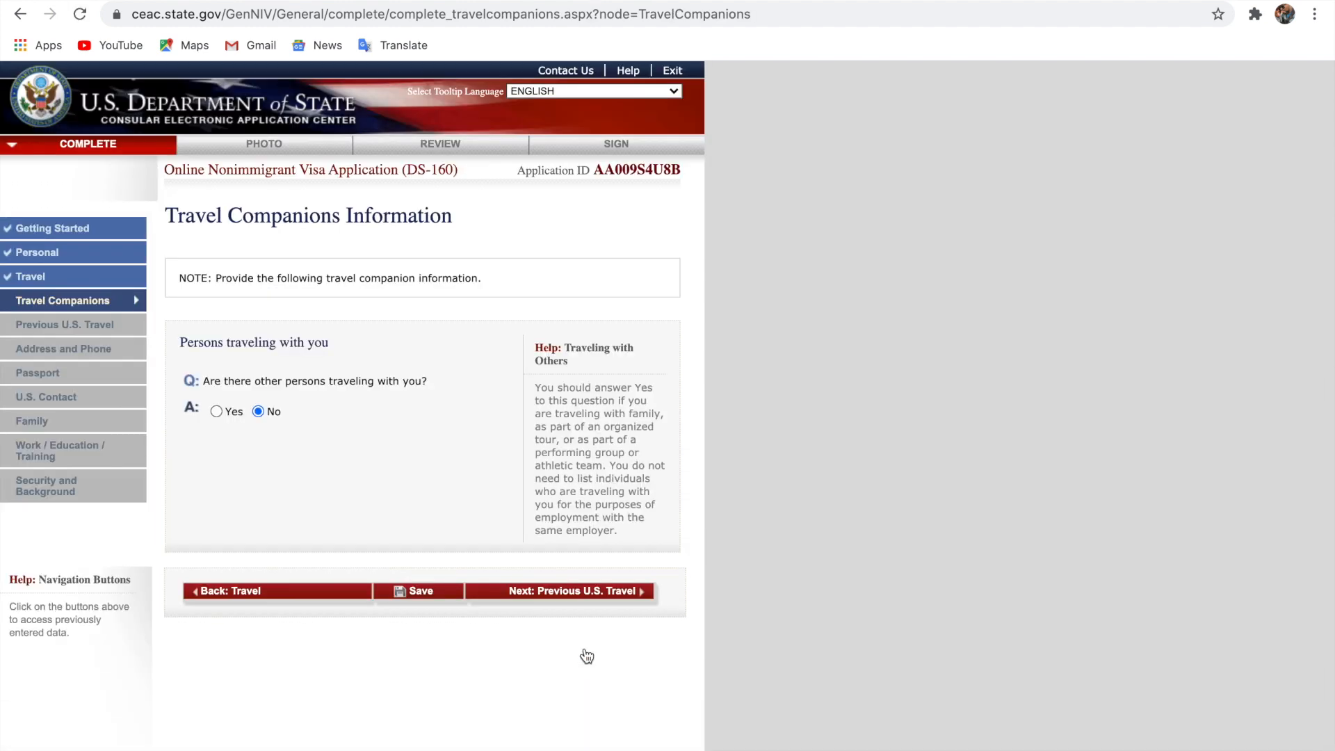
Pass the prefilled Travel Companions and Previous U.S. Travel pages, then scan the address, phone and email fields
click(587, 590)
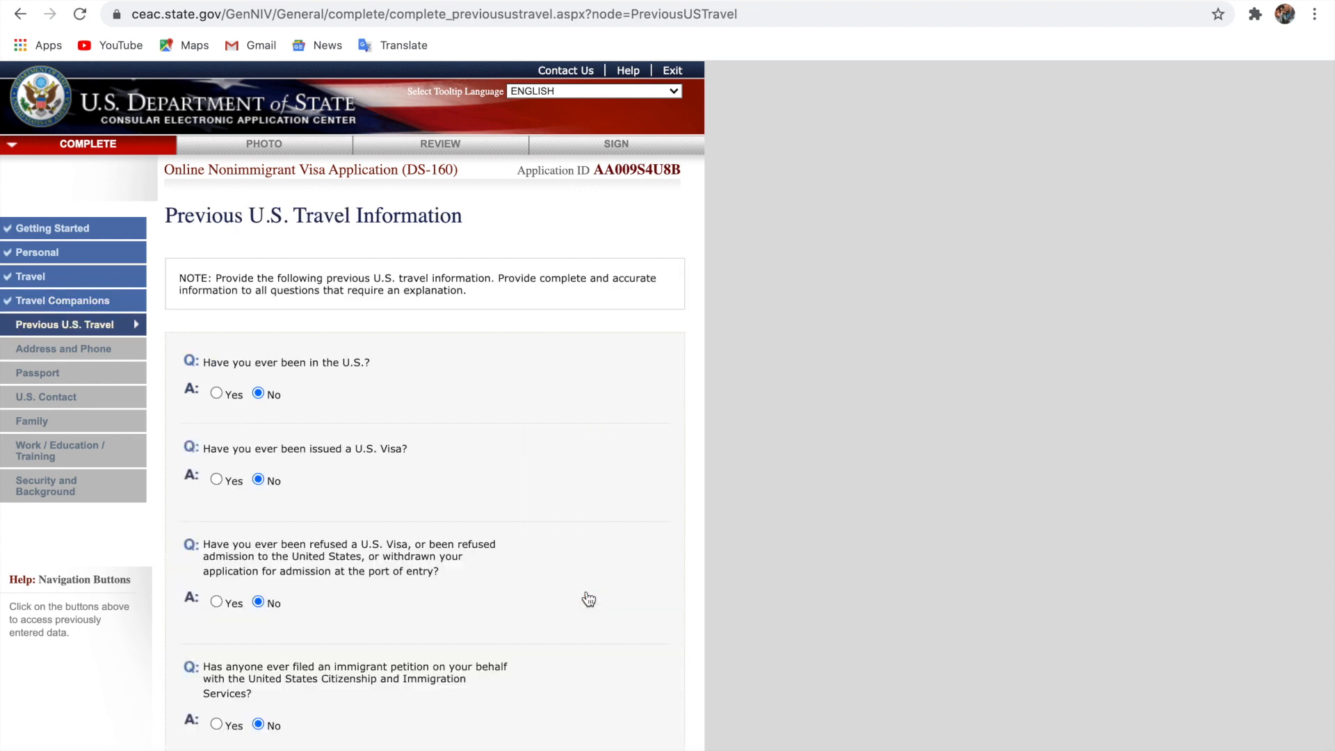
scroll(588, 599, down, 3)
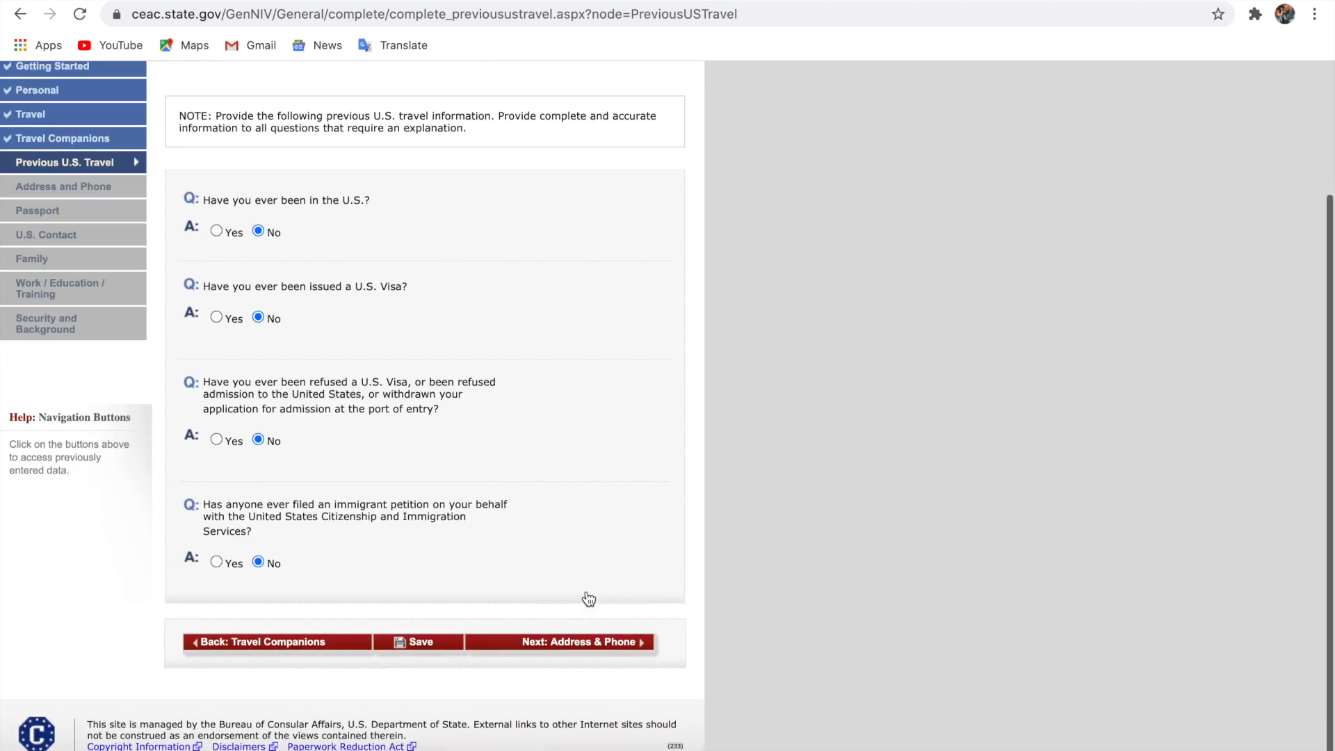
click(595, 656)
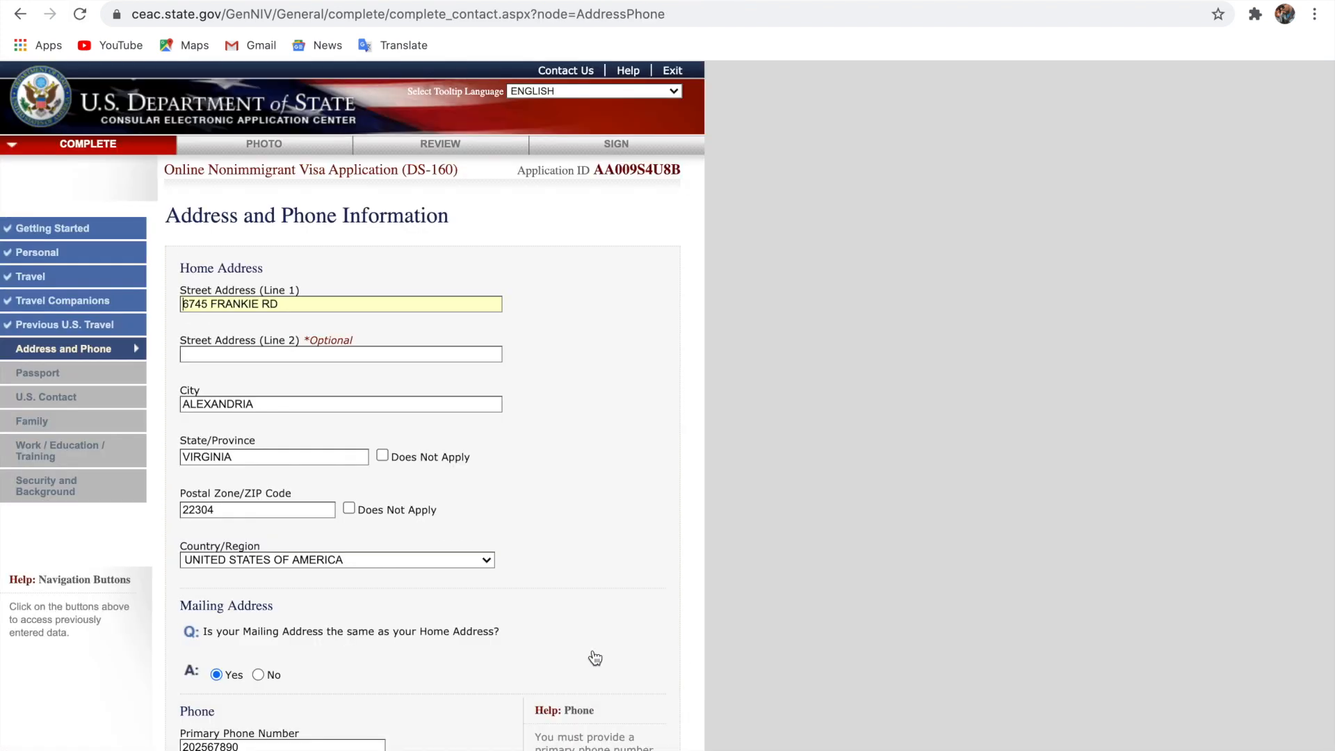
scroll(595, 657, down, 3)
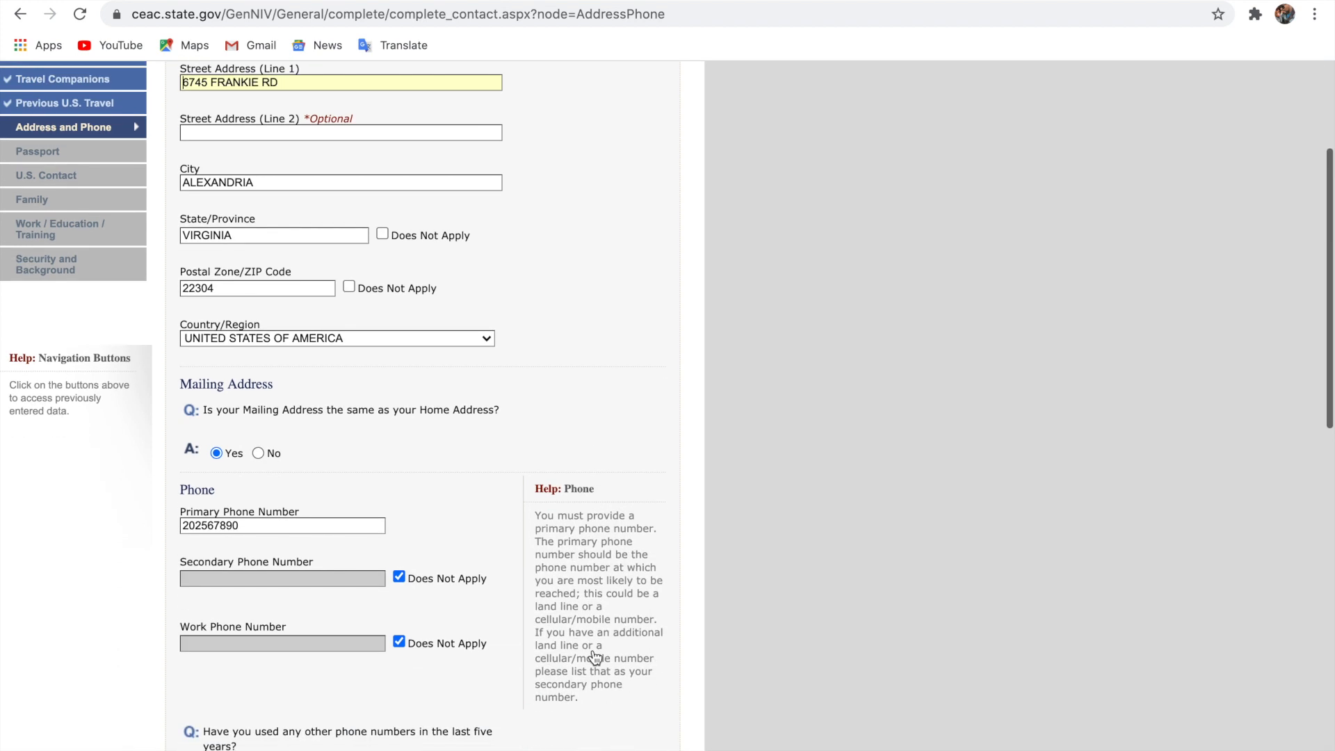
scroll(595, 657, down, 5)
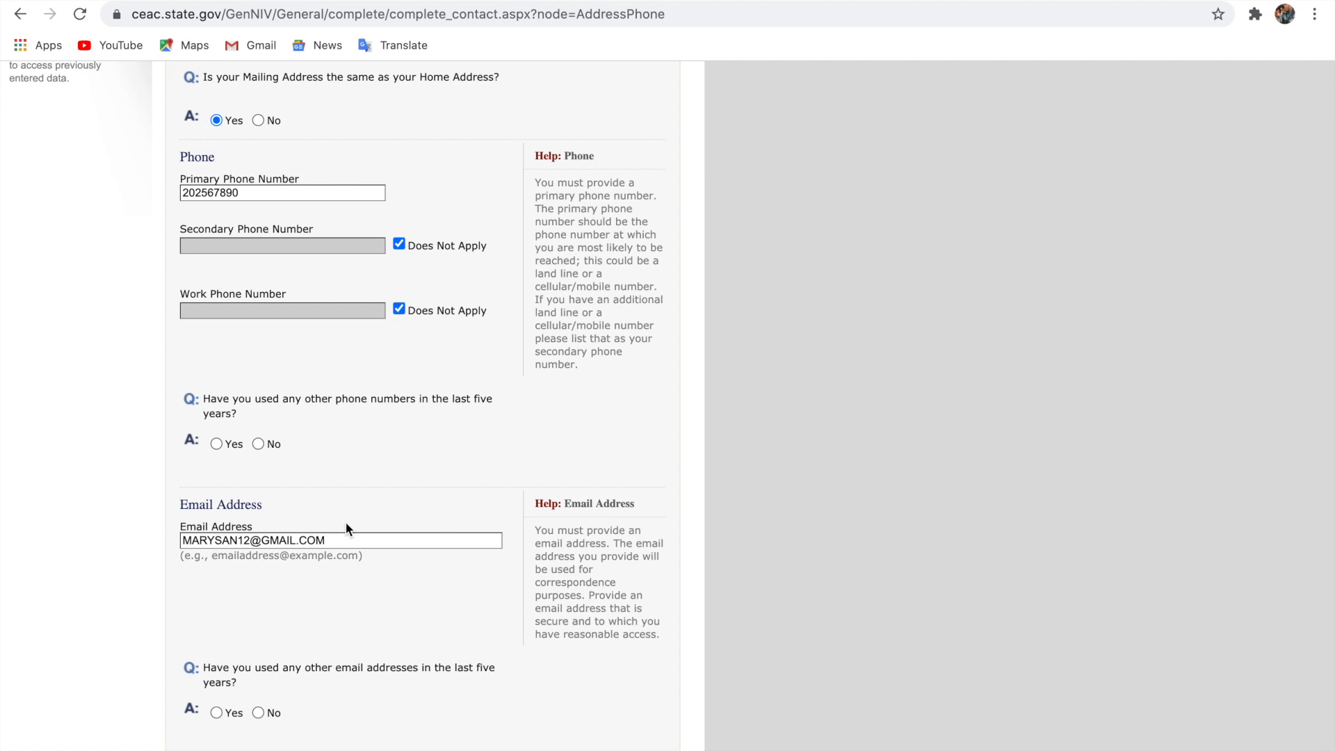
scroll(346, 528, up, 8)
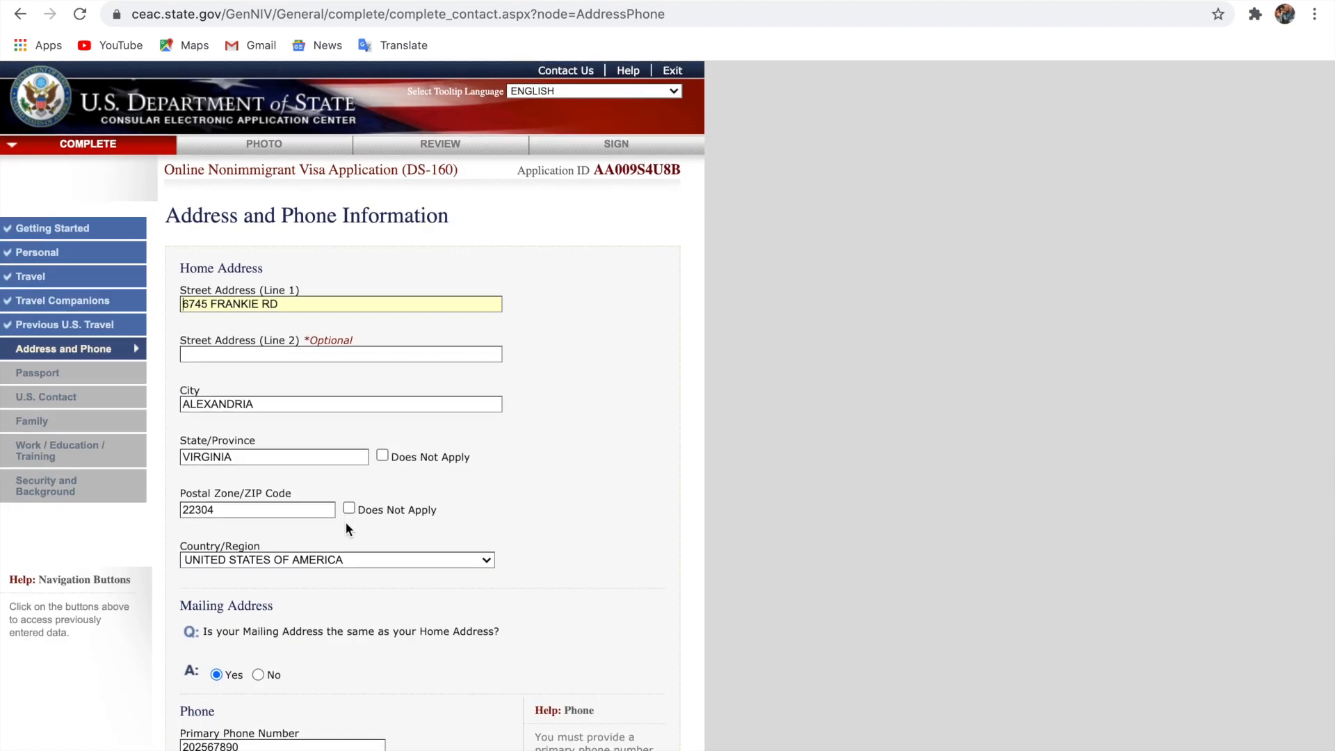